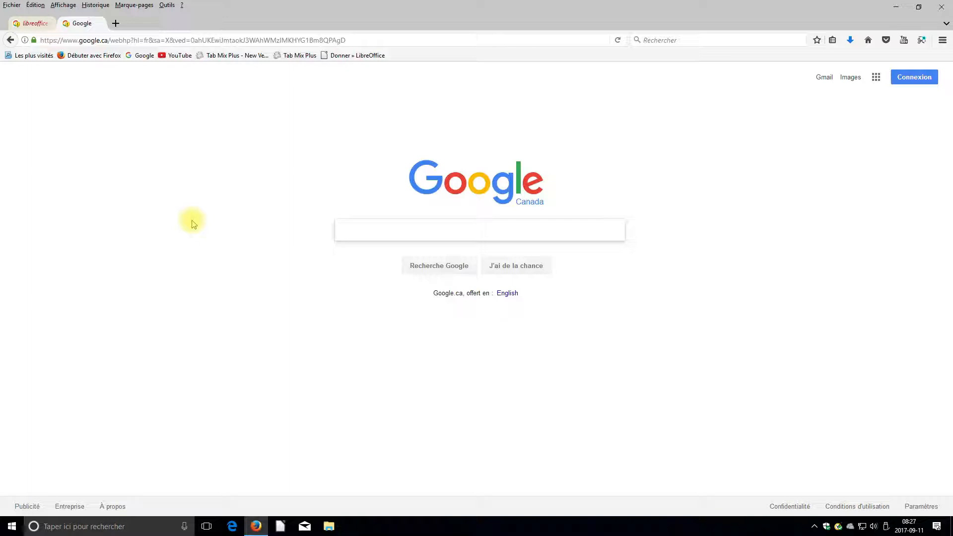
Step: Search Google for "burnaware free download"
type("bur")
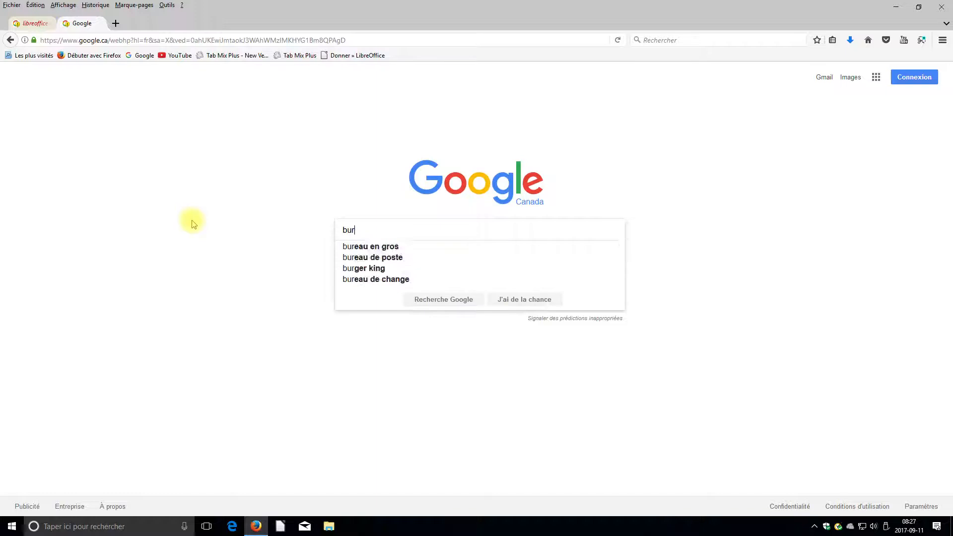
type("naware")
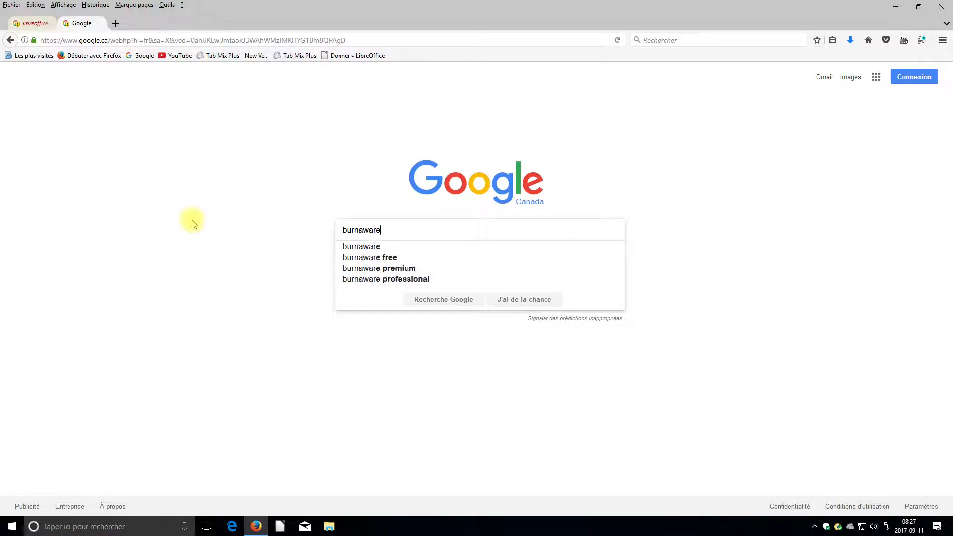
type(" free")
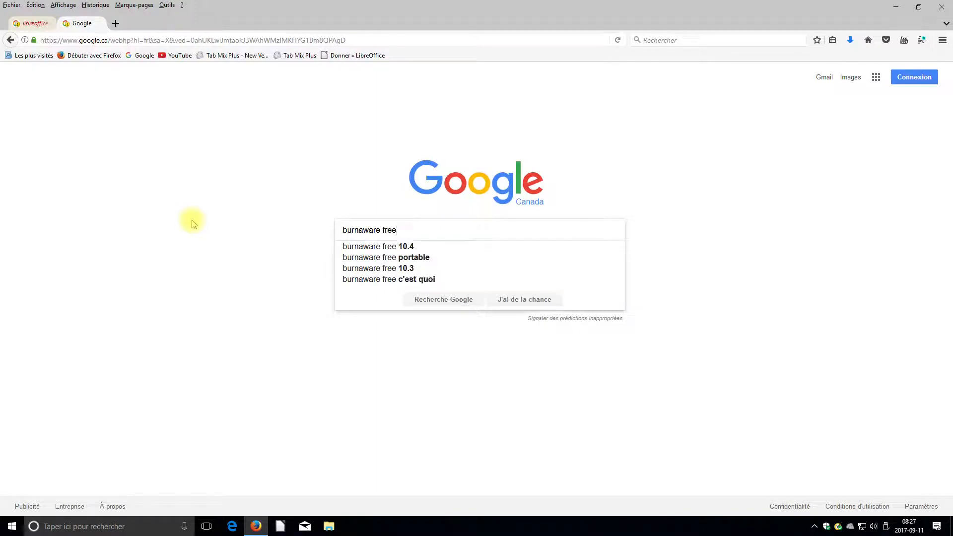
type(" download")
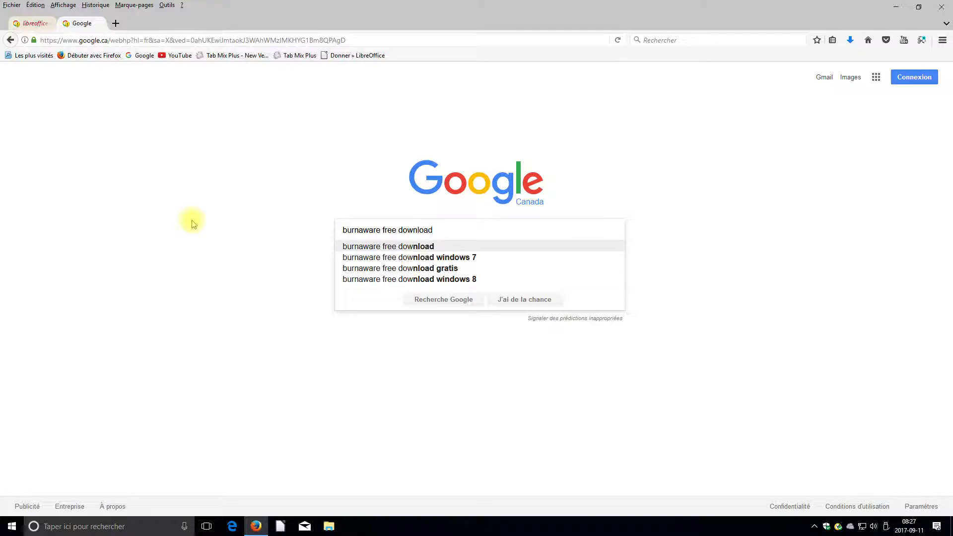
key("Return")
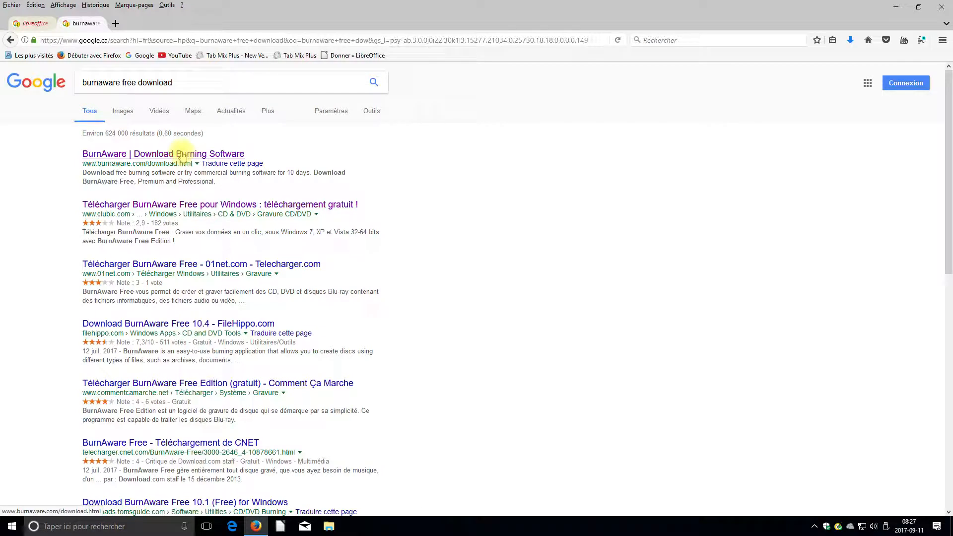
Step: Download BurnAware Free from the burnaware.com download page and save burnaware_free_10.4.exe
left_click(183, 155)
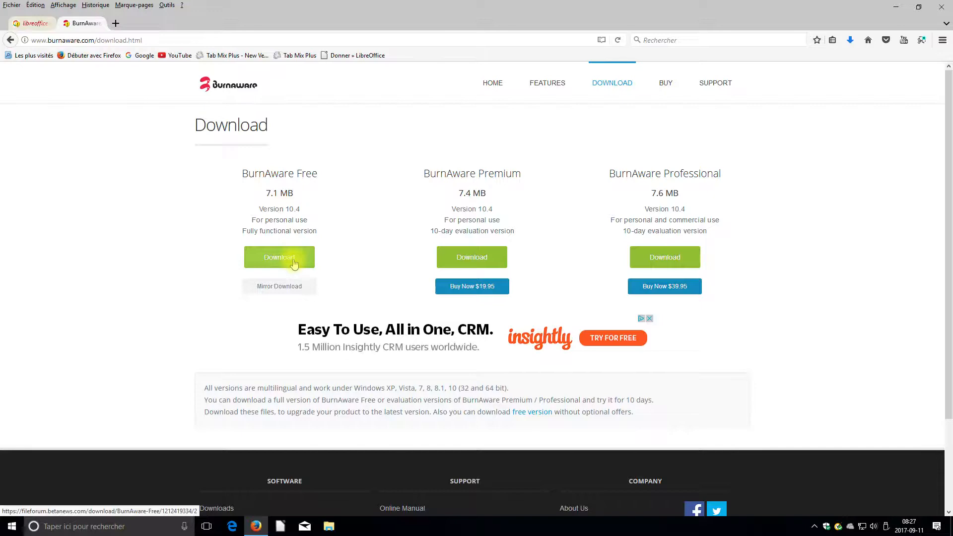
left_click(295, 260)
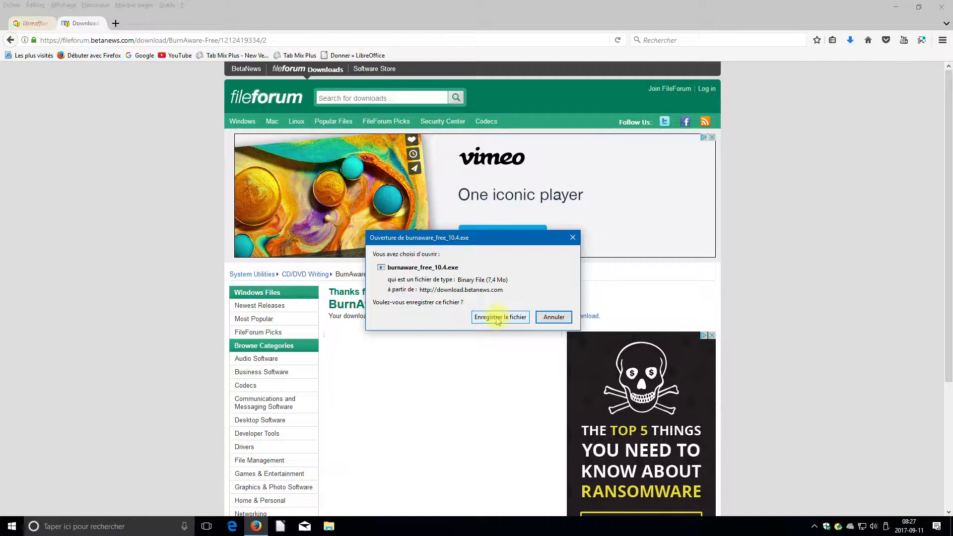
left_click(498, 318)
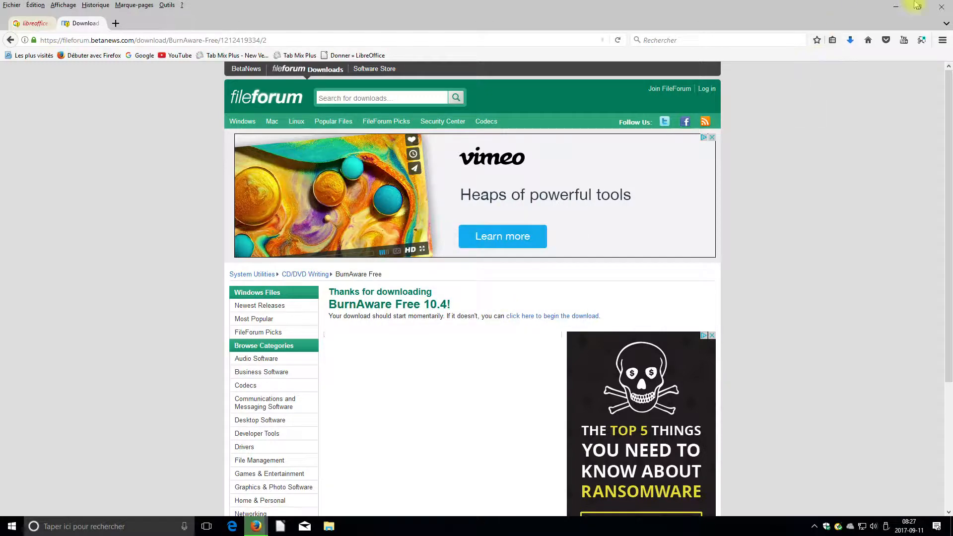
Step: Launch the downloaded BurnAware installer from the desktop, authorize it, and choose Français as the setup language
left_click(898, 8)
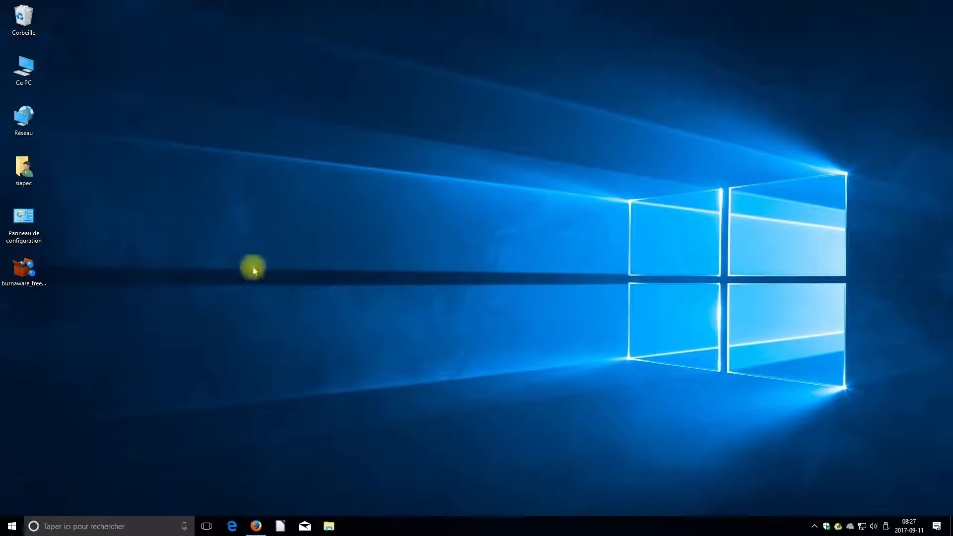
double_click(21, 270)
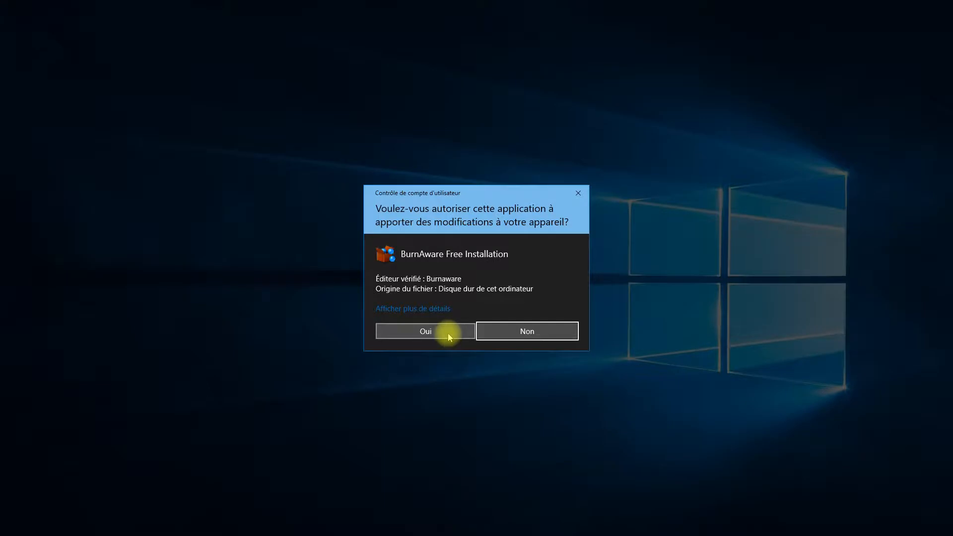
left_click(447, 333)
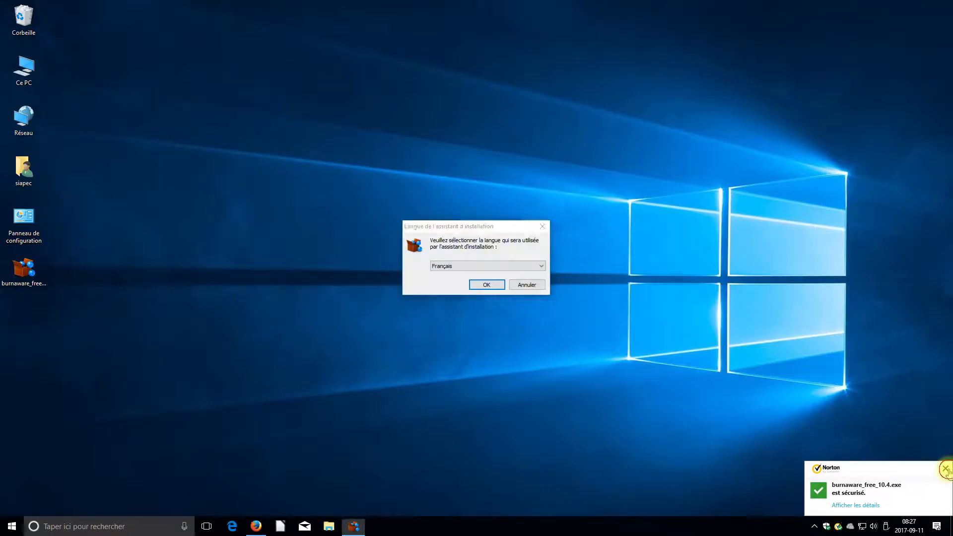
left_click(945, 469)
left_click(469, 268)
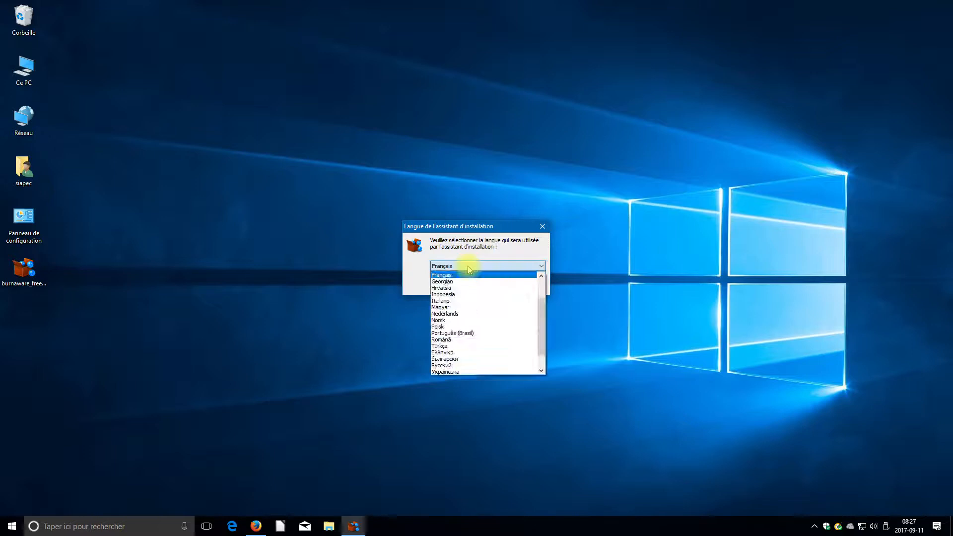
left_click(469, 268)
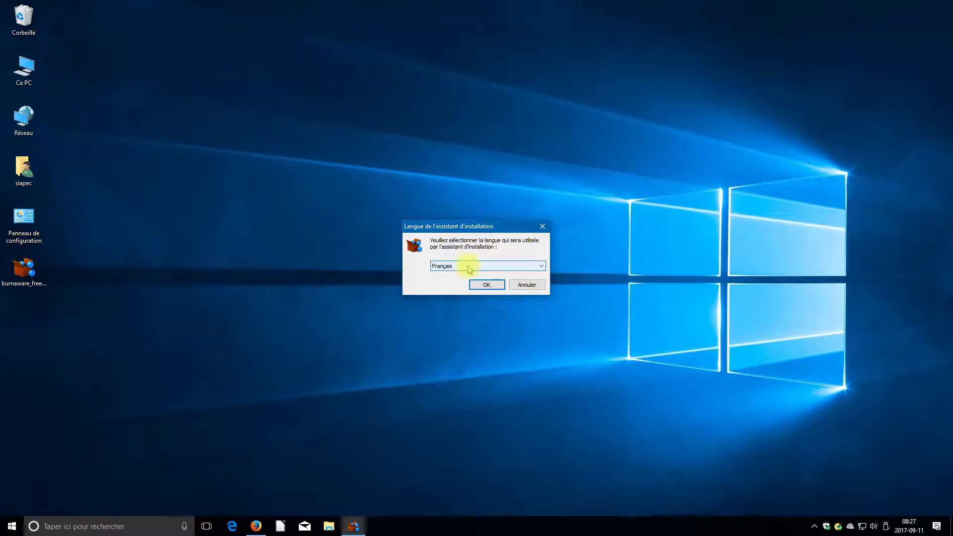
left_click(486, 284)
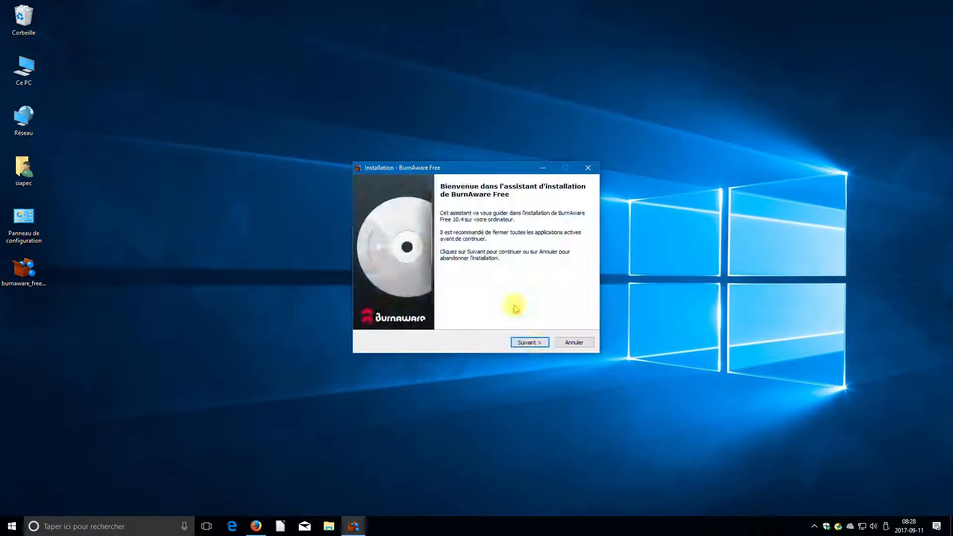
Step: Accept the licence terms and go through the setup options with the default folders and a desktop icon
left_click(533, 343)
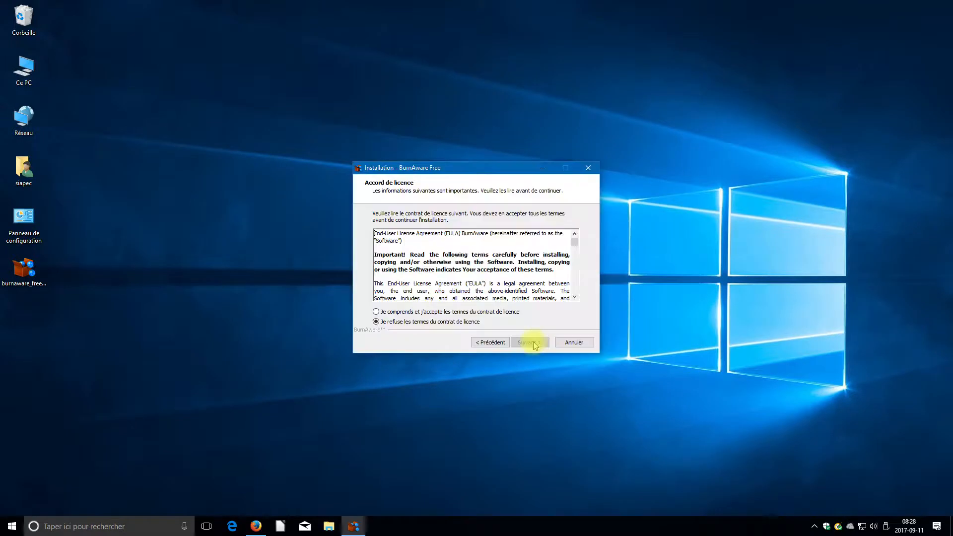
left_click(451, 314)
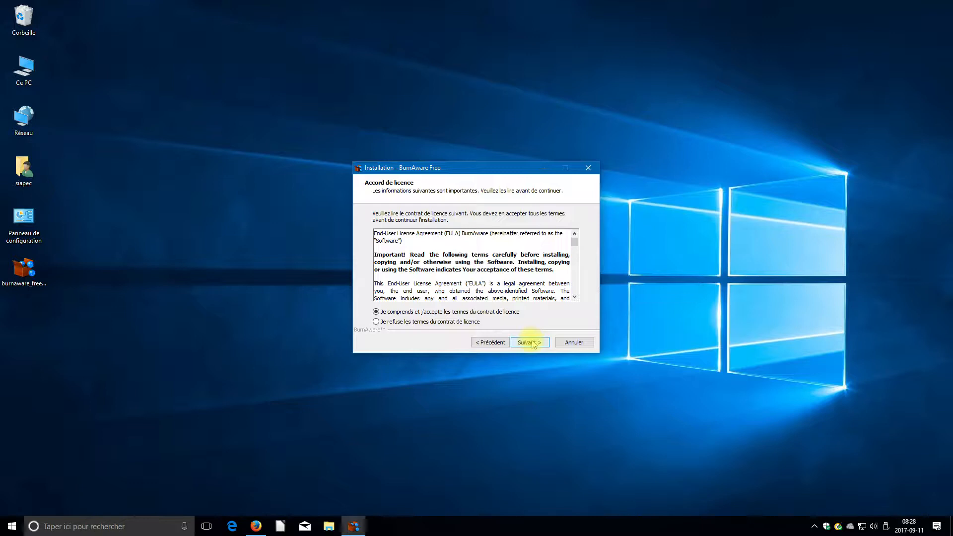
left_click(534, 344)
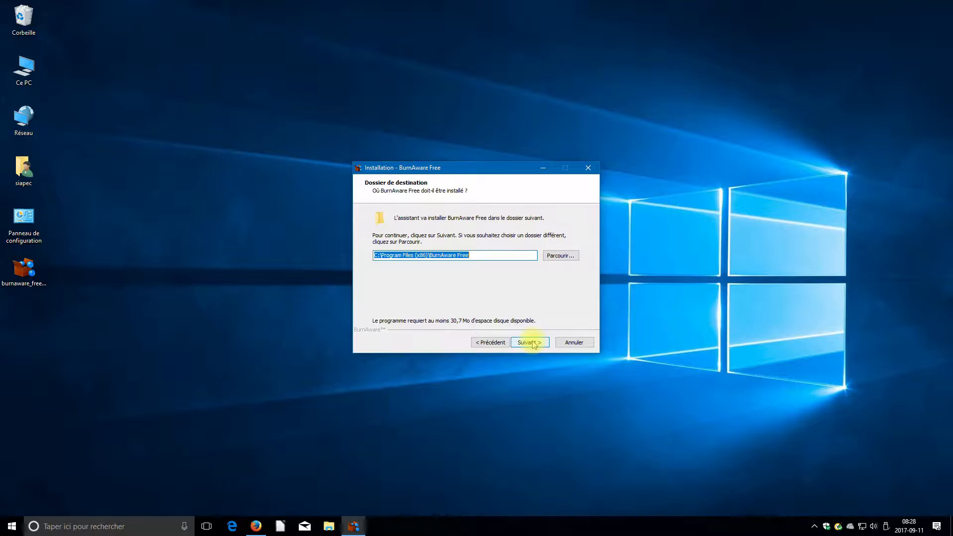
left_click(529, 342)
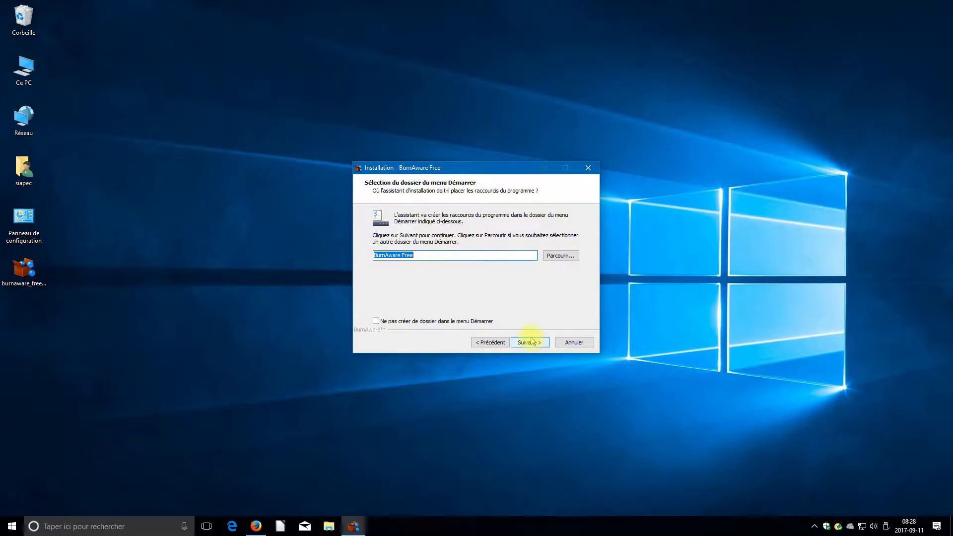
left_click(535, 346)
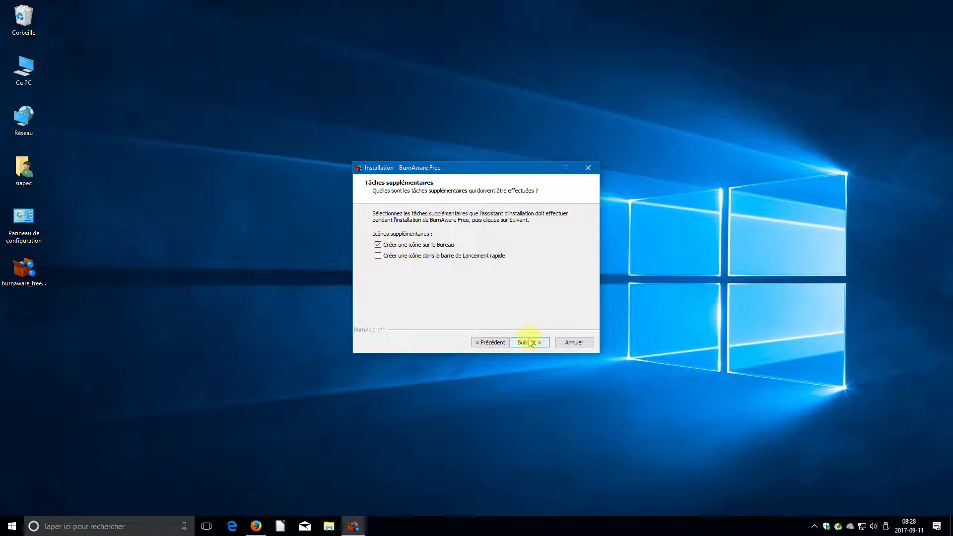
left_click(529, 341)
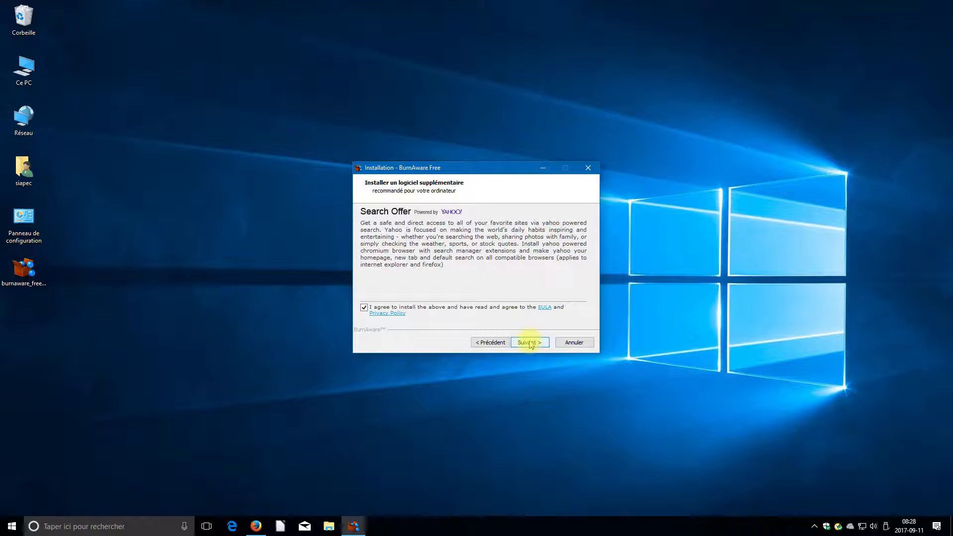
Step: Decline the bundled Yahoo Search Offer and complete the BurnAware Free installation with the program set to run at the end
left_click(365, 308)
left_click(530, 343)
left_click(531, 343)
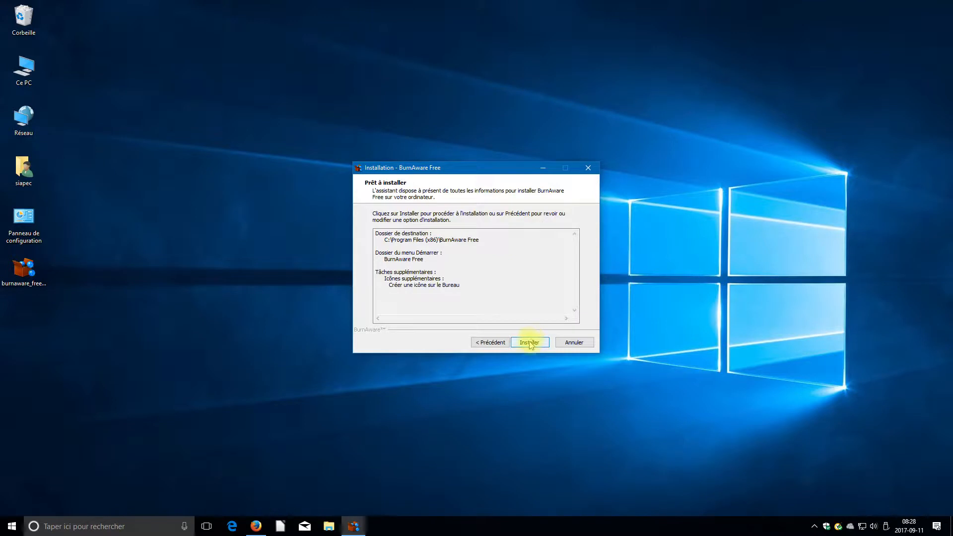
left_click(529, 343)
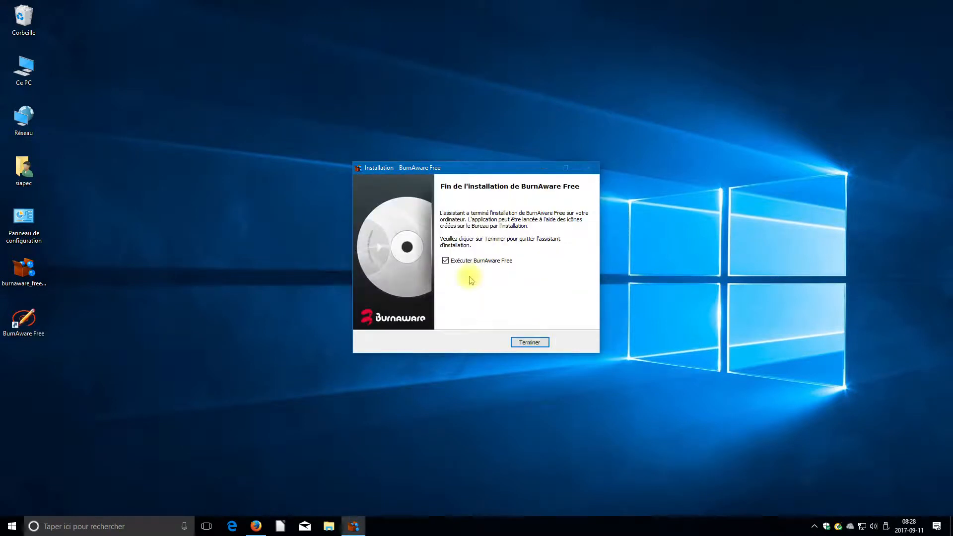
left_click(531, 343)
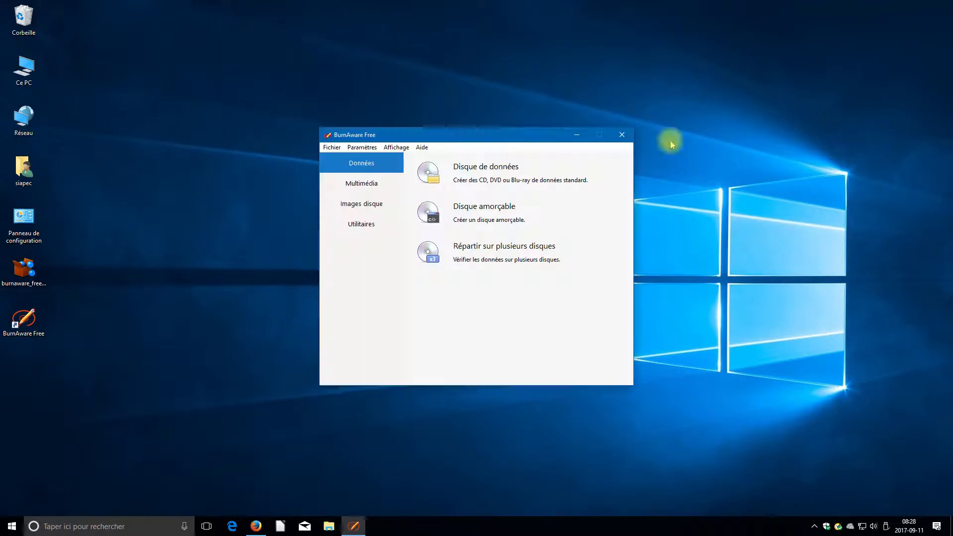
Step: Check the installed BurnAware Free version in the À propos information, and close it
left_click(420, 146)
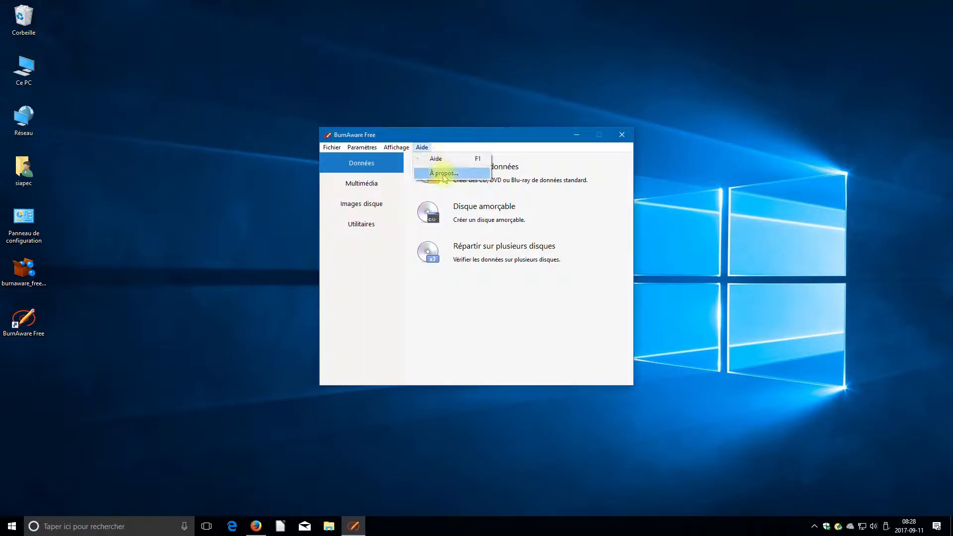
left_click(421, 171)
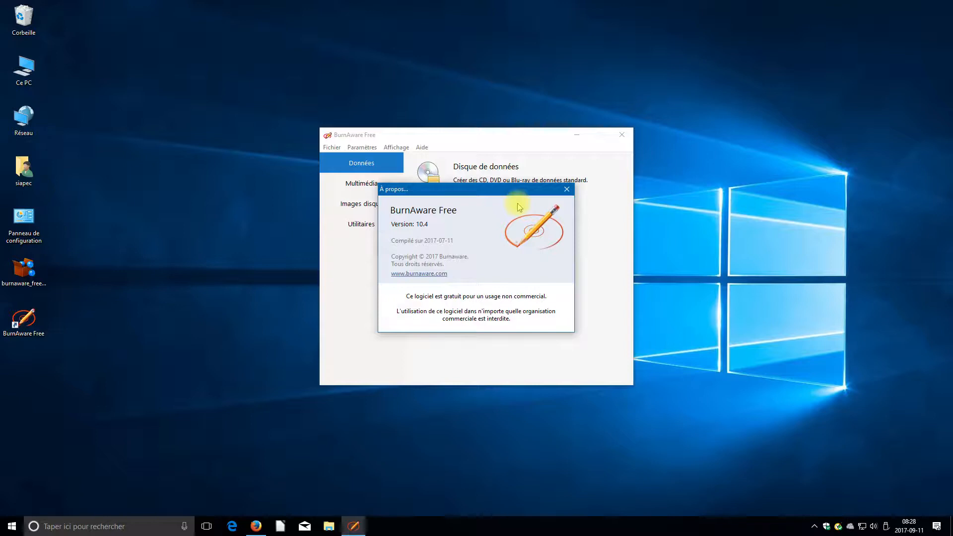
left_click(567, 189)
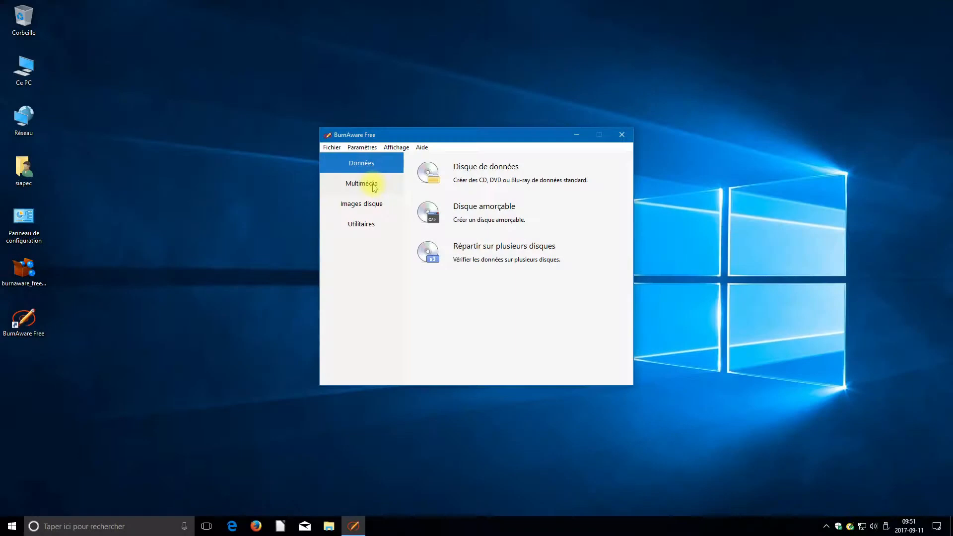
Step: Review the Multimédia, Images disque and Utilitaires categories, and open a new Disque de données project from Données
left_click(370, 184)
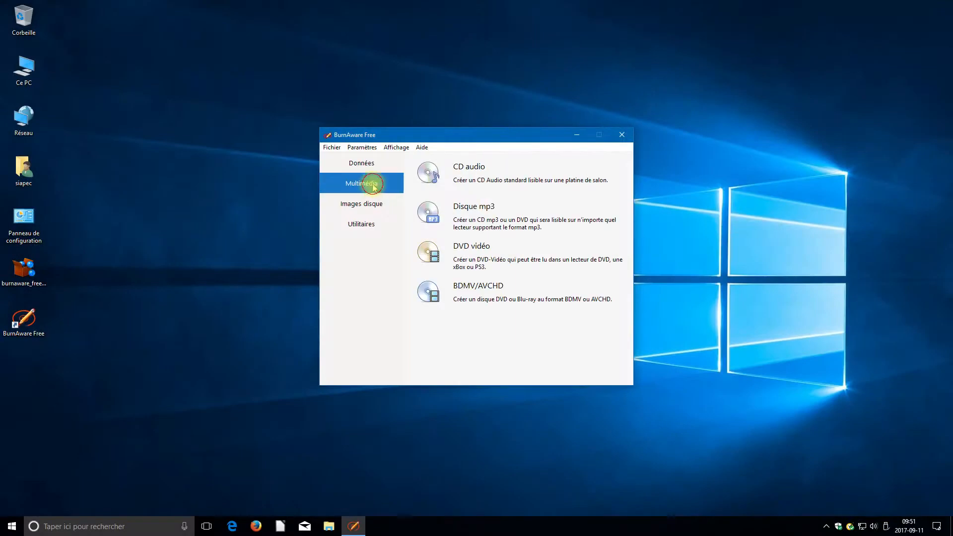
left_click(391, 208)
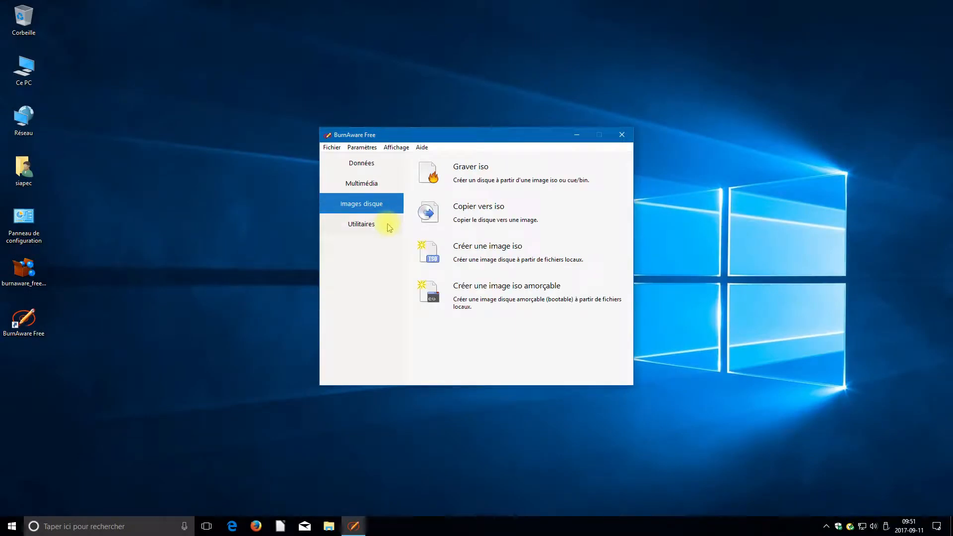
left_click(388, 226)
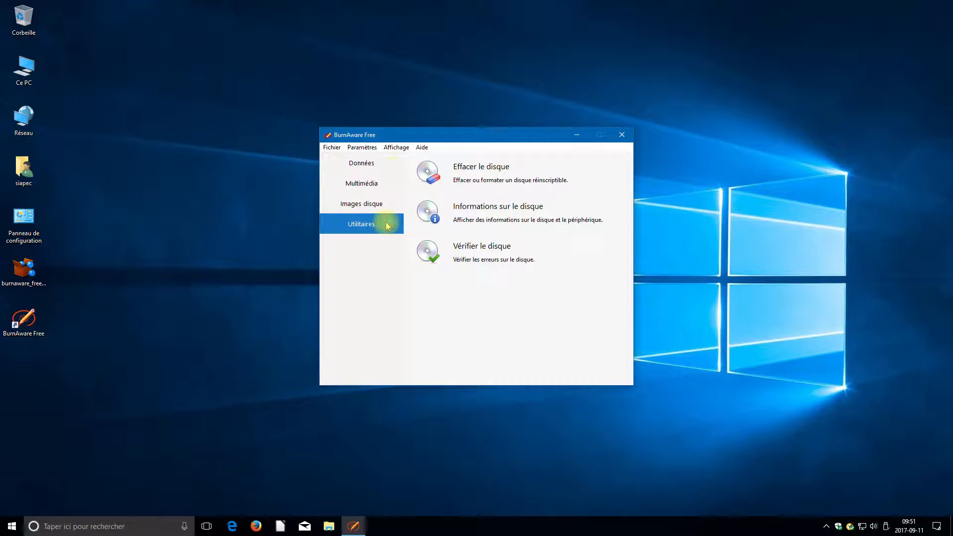
left_click(395, 163)
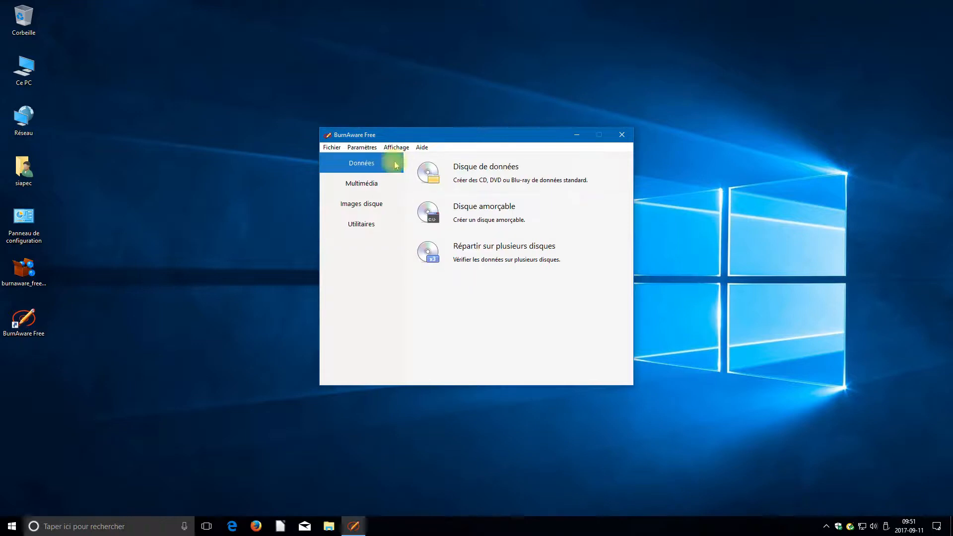
left_click(566, 160)
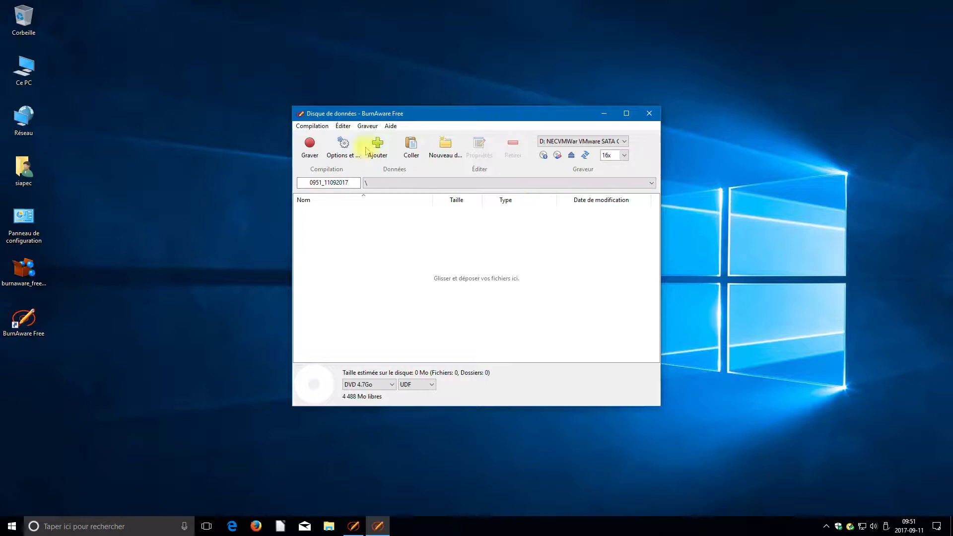
Step: Enable disc finalisation and data verification after burning in the project's burning options, keeping buffer underrun protection on
left_click(344, 149)
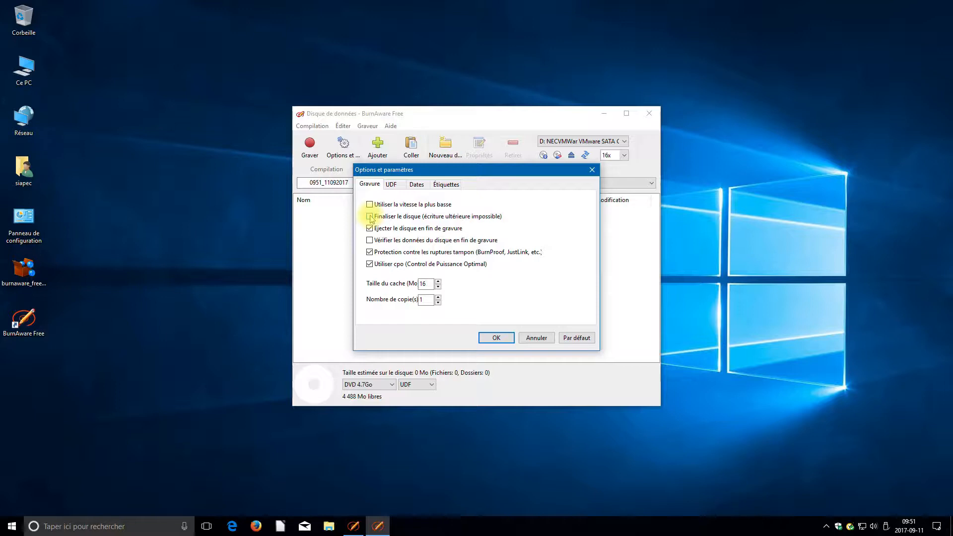
left_click(370, 216)
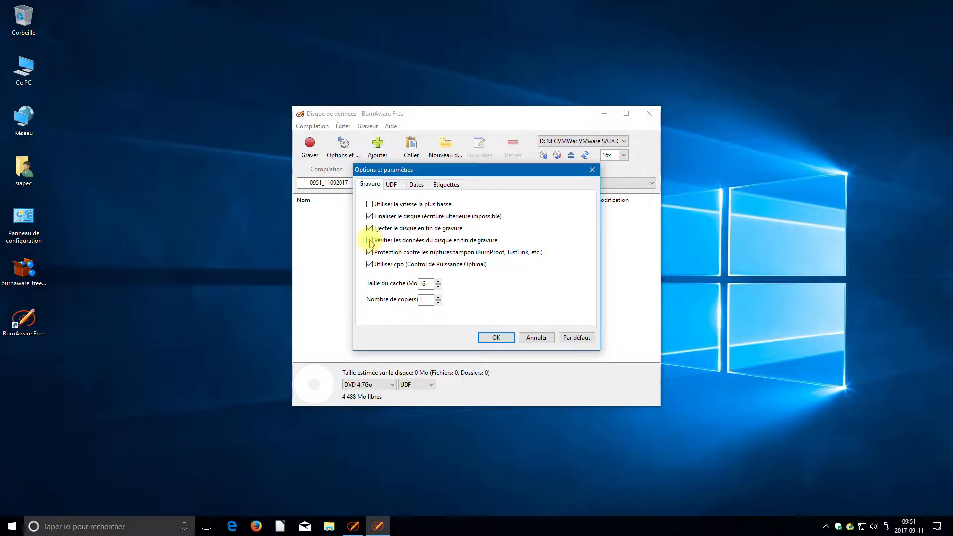
left_click(370, 241)
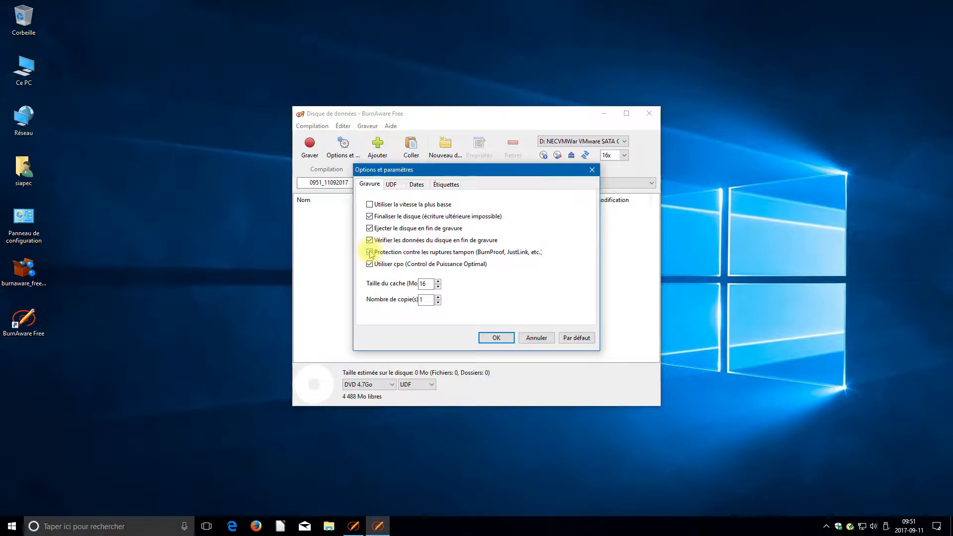
left_click(369, 252)
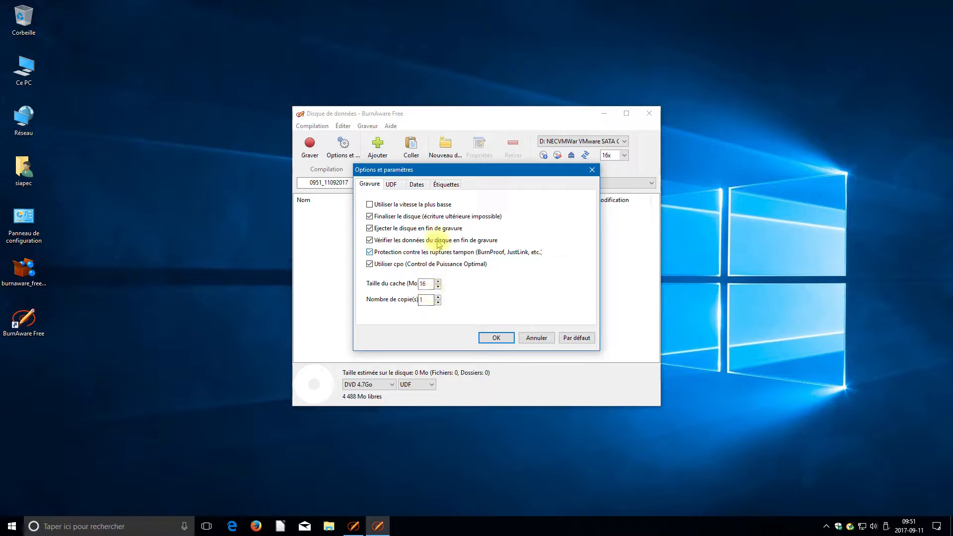
Step: Review the UDF and Dates options, set the disc name's date and time format to yyyymmdd_hhmm, and apply the options
left_click(397, 185)
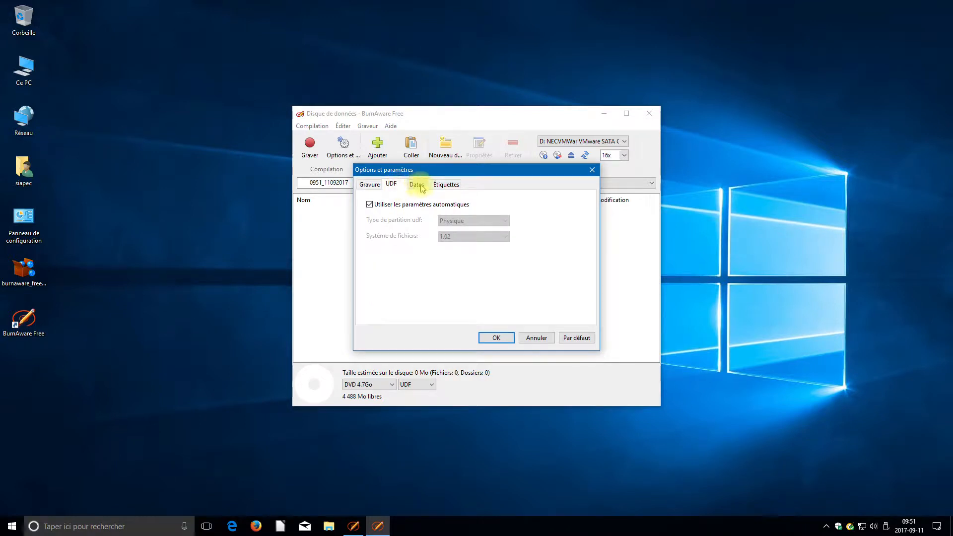
left_click(418, 185)
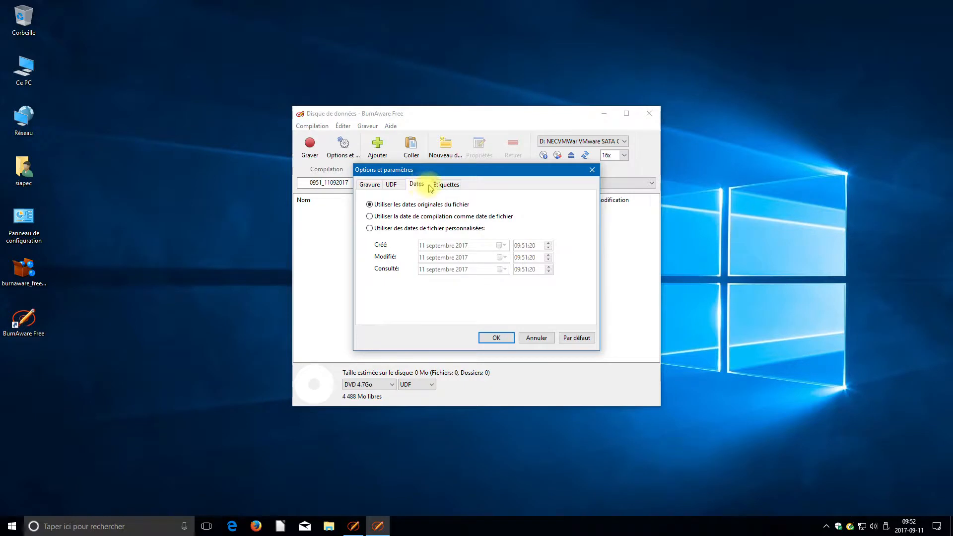
left_click(444, 185)
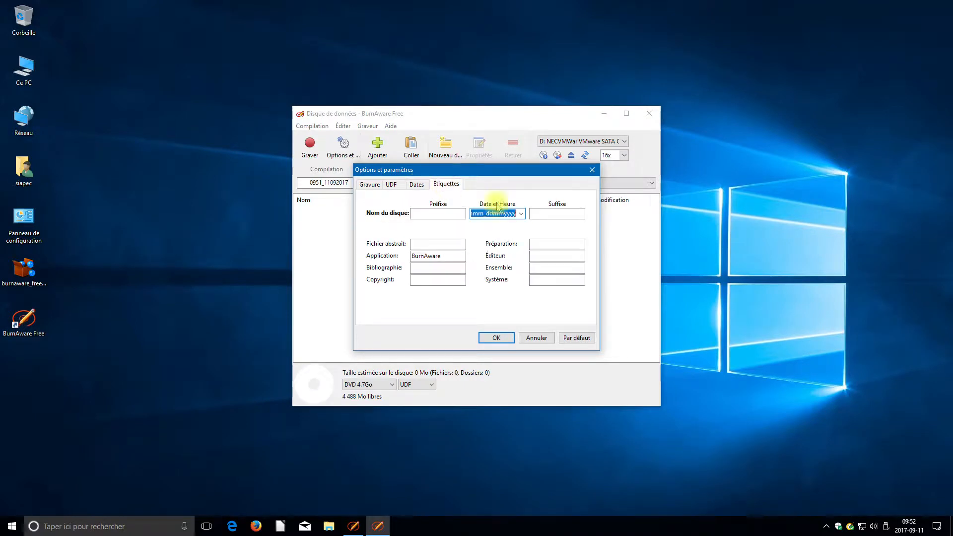
left_click(521, 213)
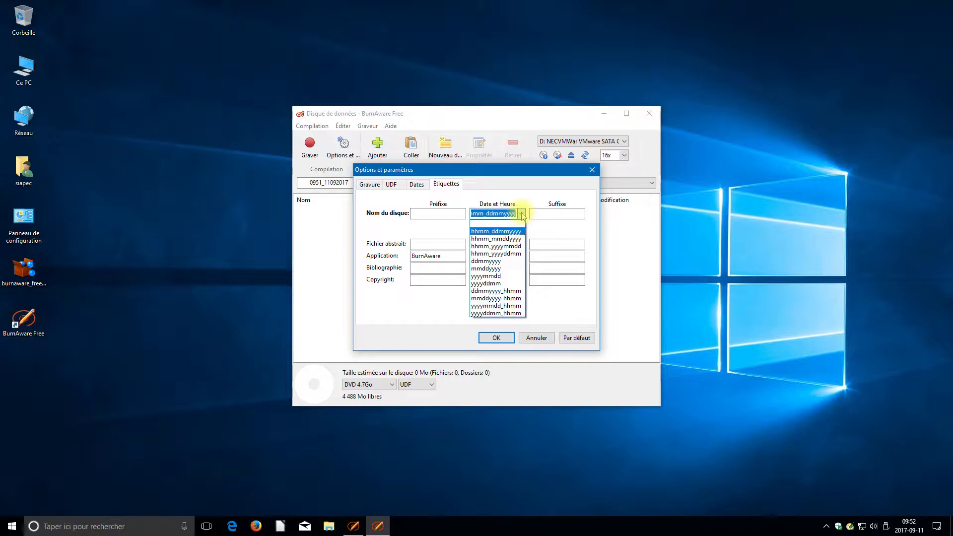
left_click(498, 305)
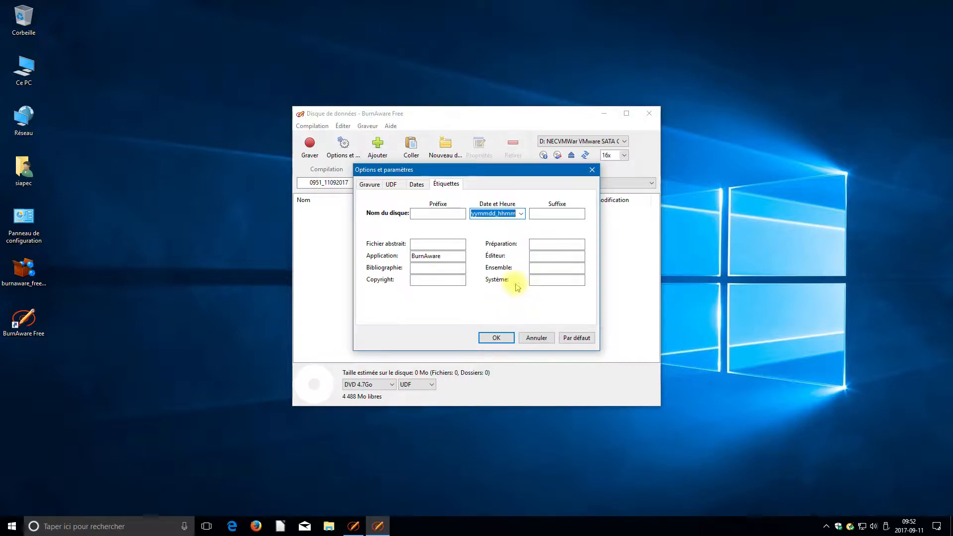
left_click(496, 338)
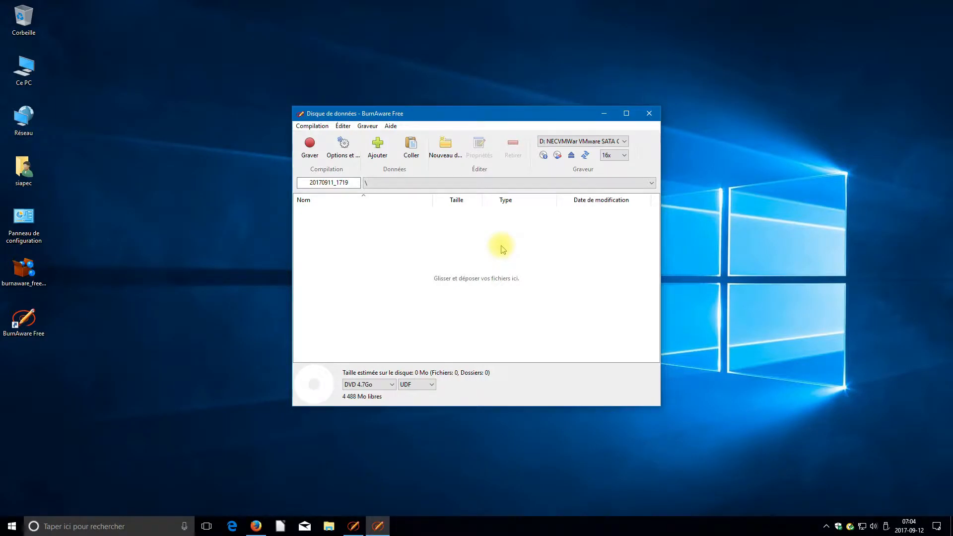
Step: Start adding files from the PCEIM folder and try single and range selections, ending with commentaire OFF through Intro Crédits Begin
left_click(382, 150)
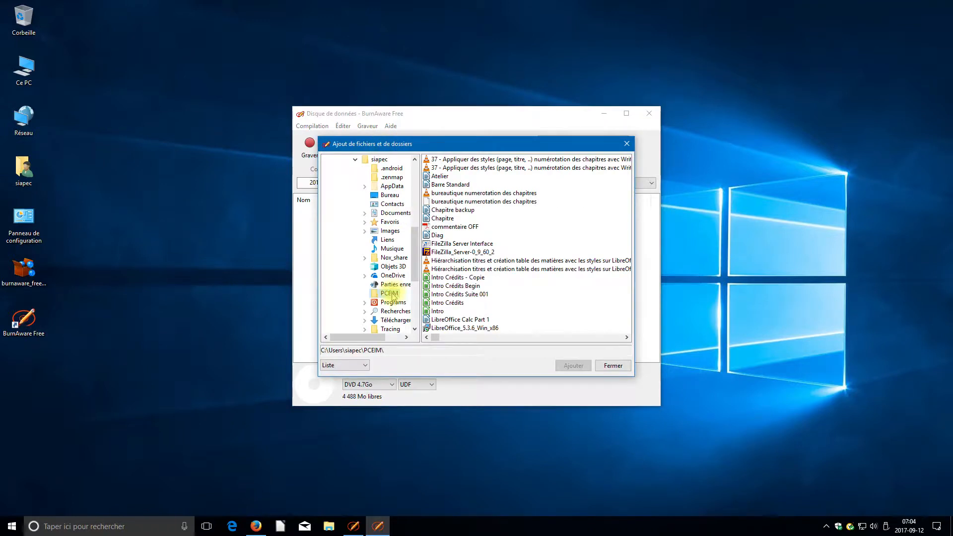
left_click(470, 168)
left_click(451, 182, "shift")
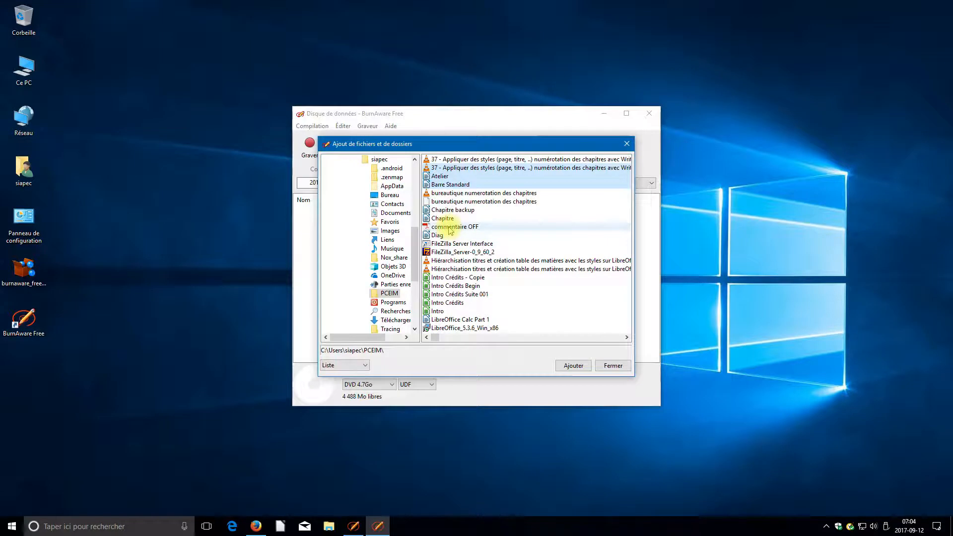
left_click(449, 228, "ctrl")
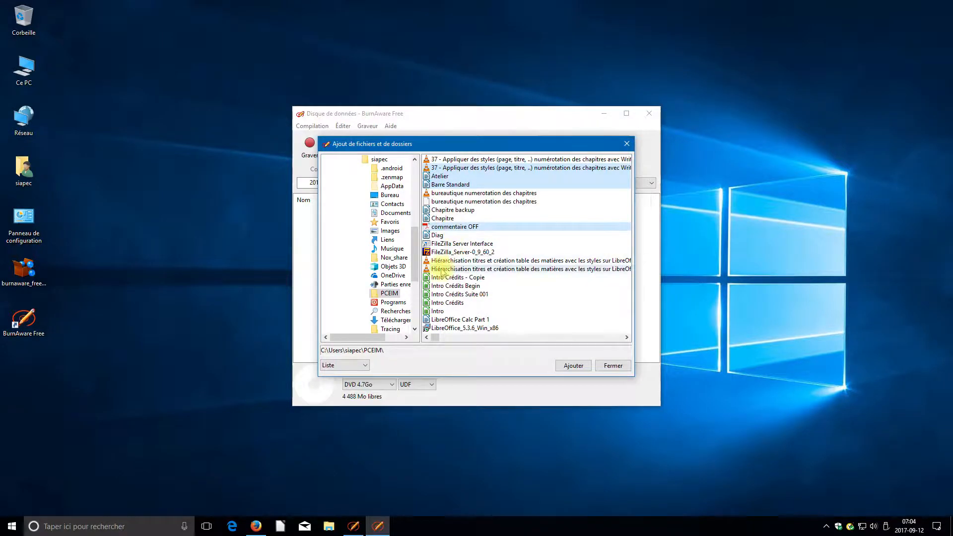
left_click(441, 262, "shift")
left_click(437, 286, "shift")
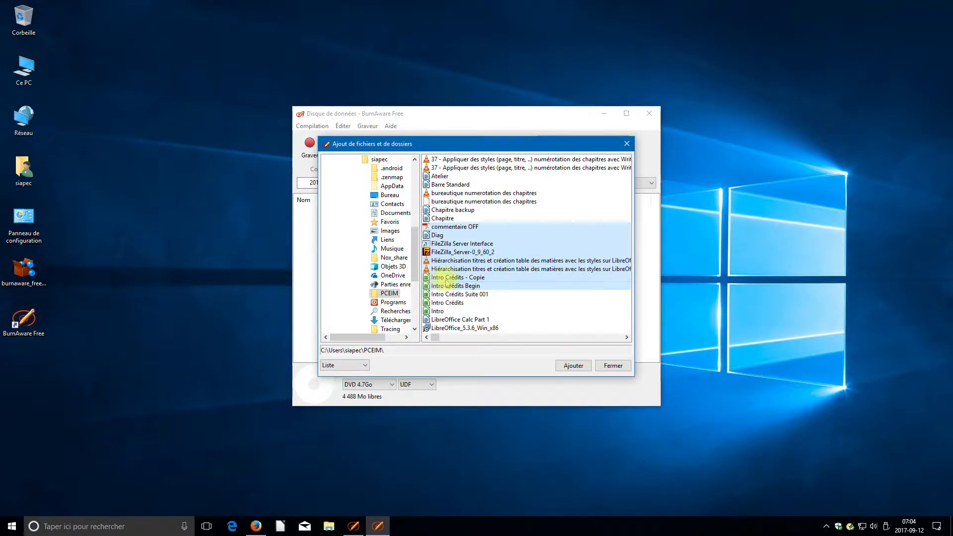
Step: Try the Icônes display for the file list and set it to Détails
left_click(357, 365)
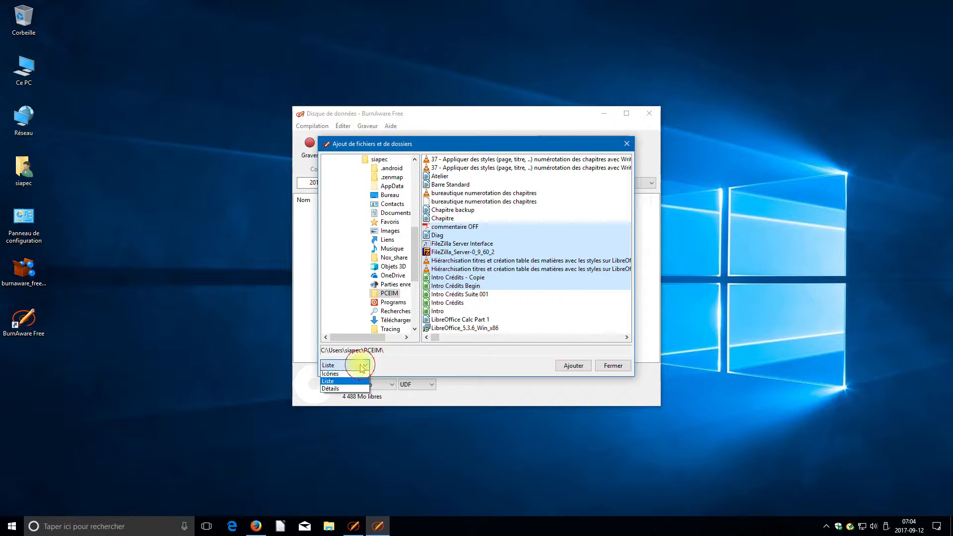
left_click(360, 371)
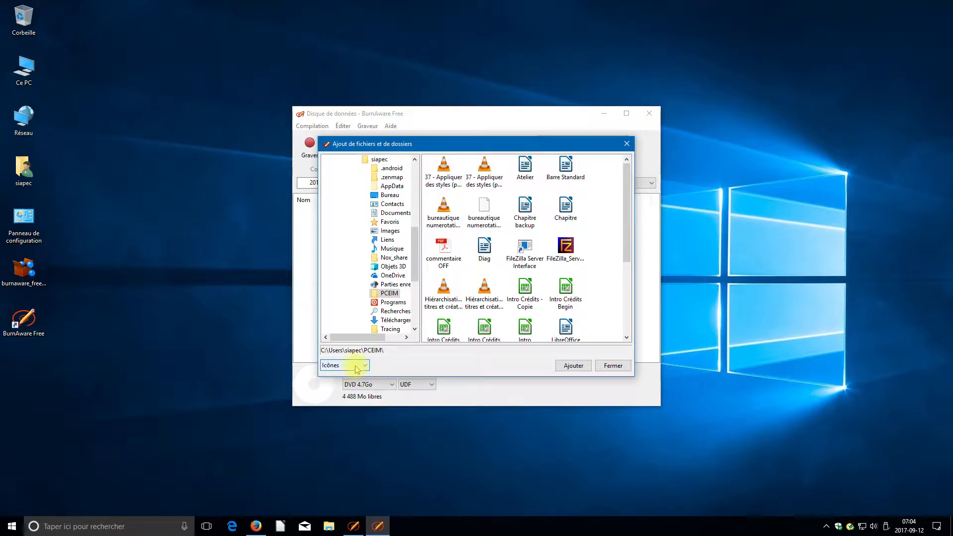
left_click(356, 366)
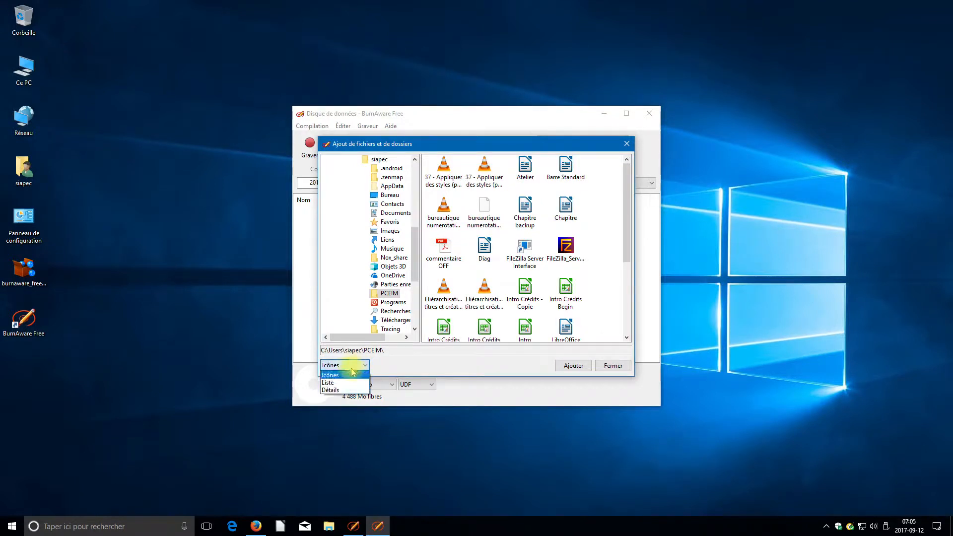
left_click(333, 390)
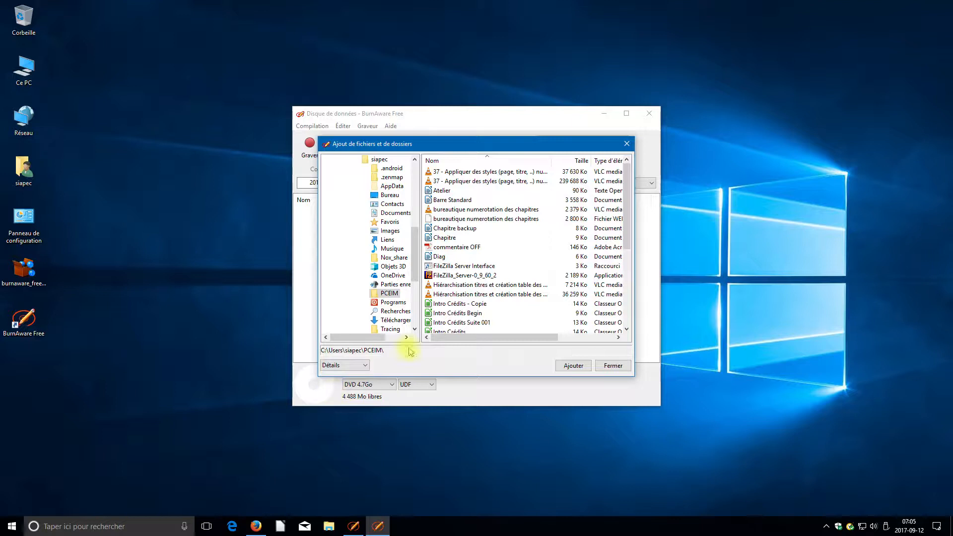
Step: Add the two "37 - Appliquer des styles" media files, Atelier and Barre Standard to the compilation
left_click(566, 181)
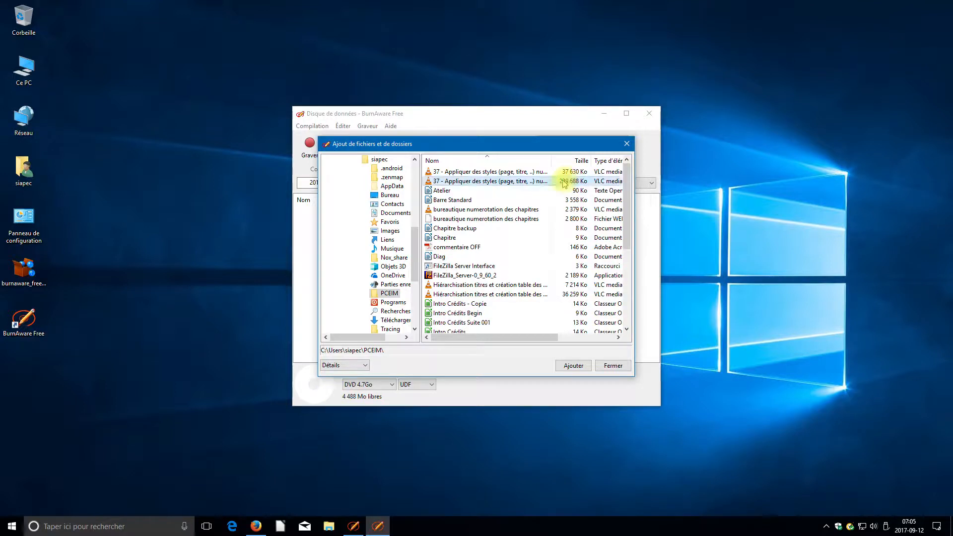
left_click(511, 173, "ctrl")
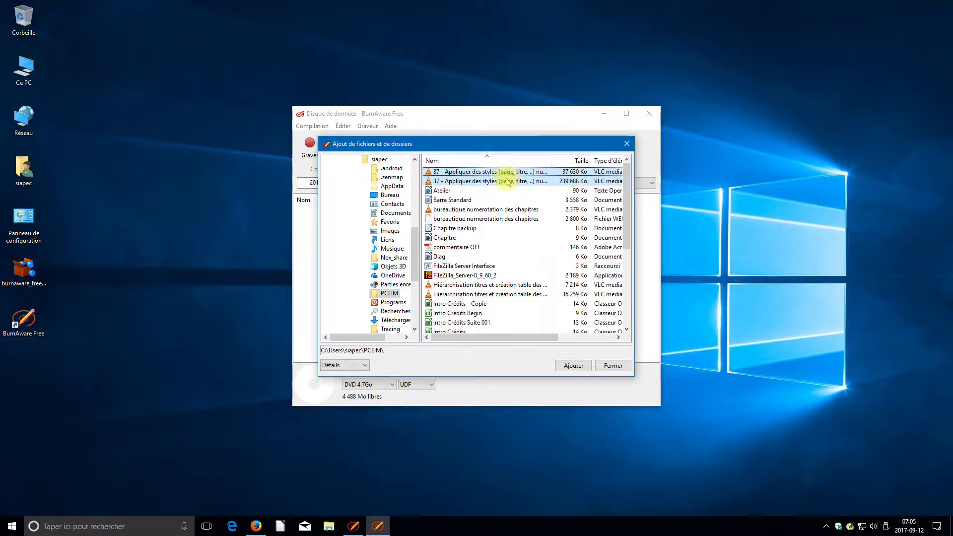
left_click(453, 200, "shift")
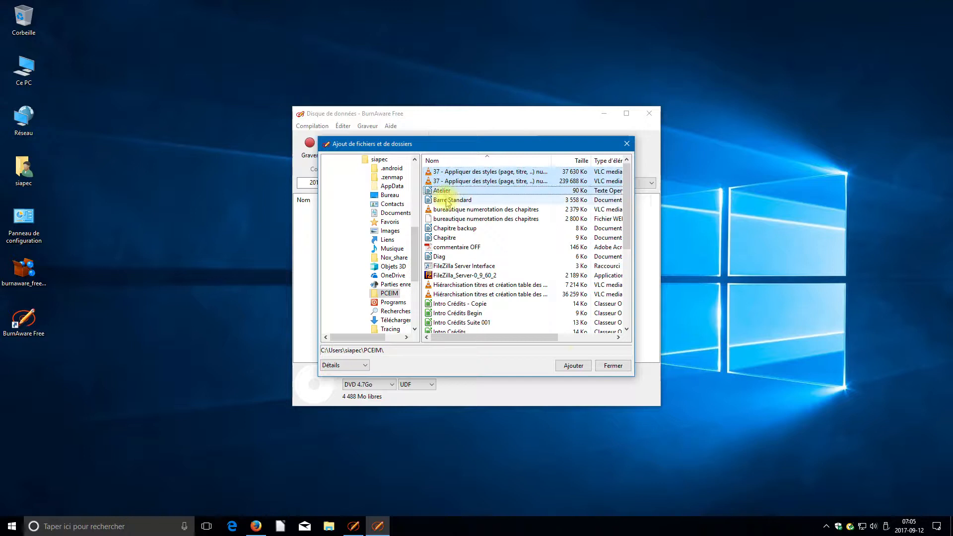
left_click(573, 366)
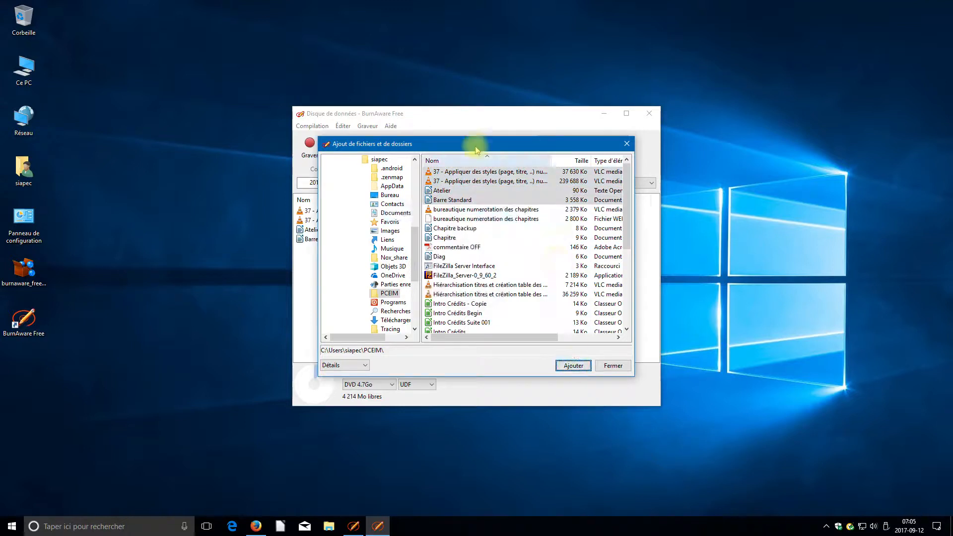
Step: Move the file-adding dialog aside, add FileZilla_Server-0_9_60_2 to the compilation, and close the dialog
left_click_drag(473, 147, 603, 141)
left_click(596, 269)
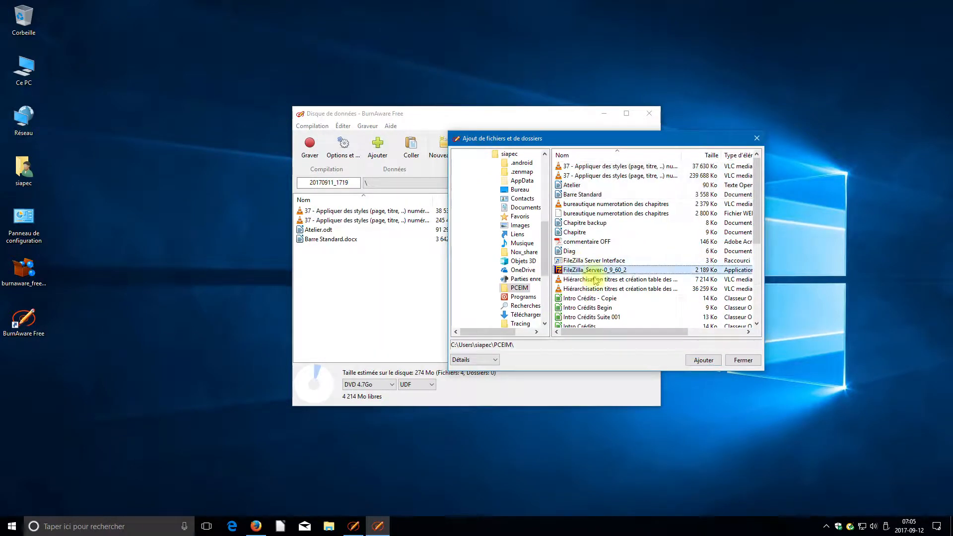
left_click(703, 361)
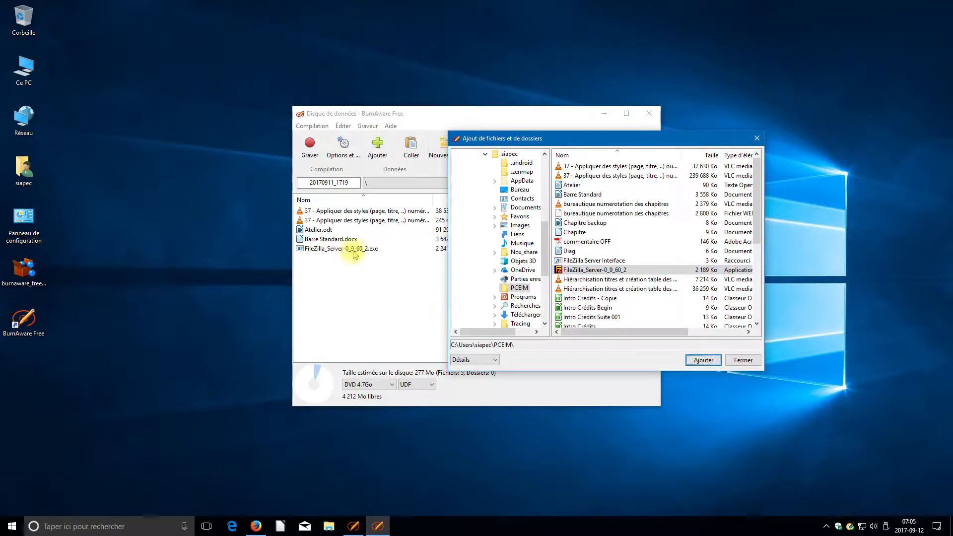
left_click(743, 361)
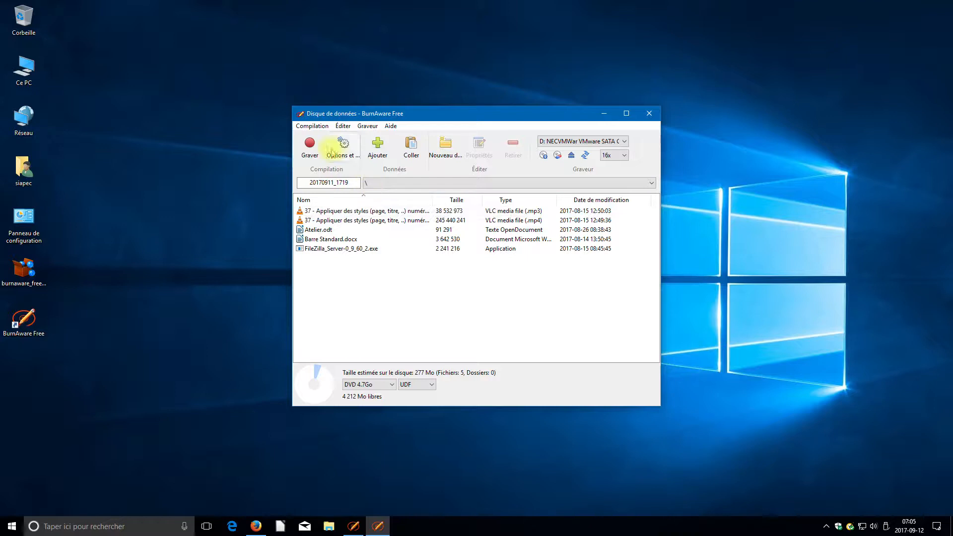
Step: Burn the compilation to disc, follow the track closing and data verification in the log, and leave the finished burn report
left_click(309, 144)
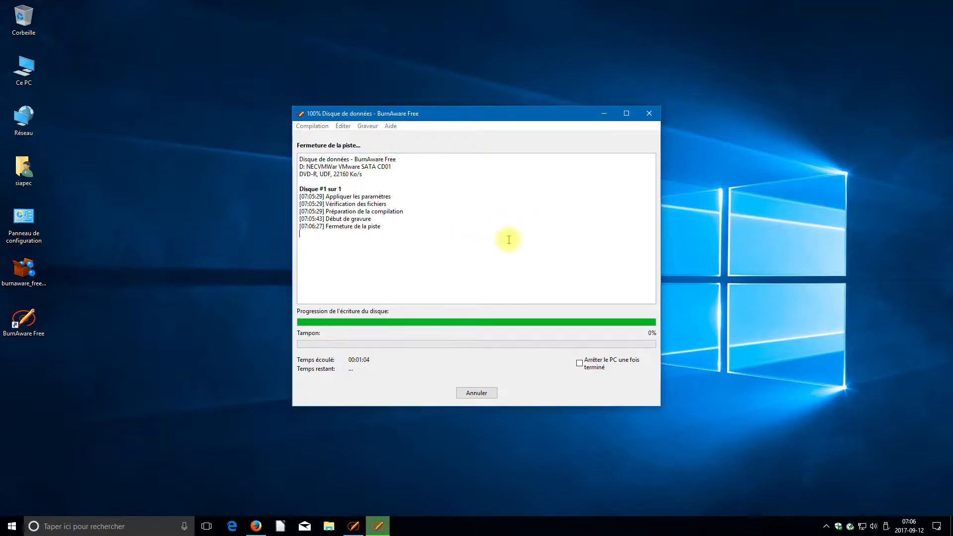
left_click_drag(379, 230, 322, 231)
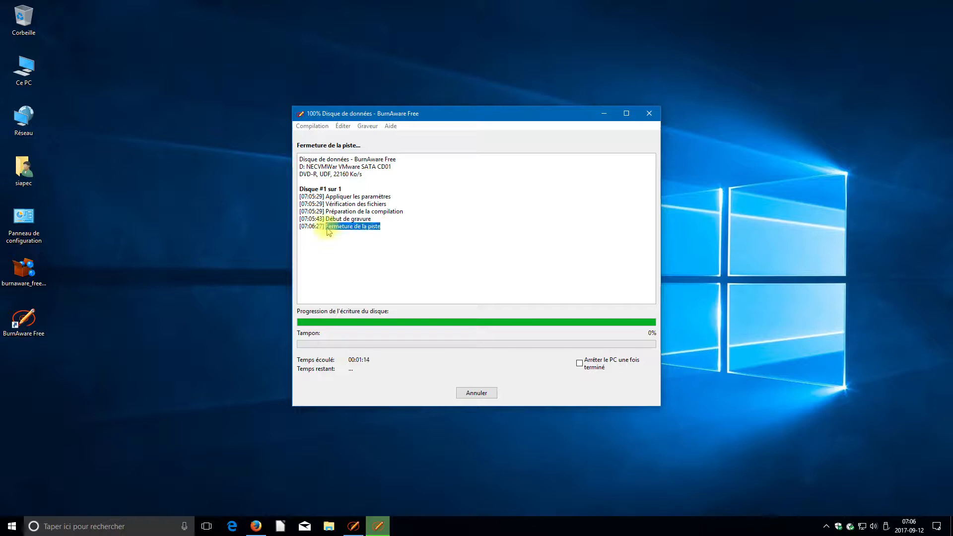
left_click(424, 272)
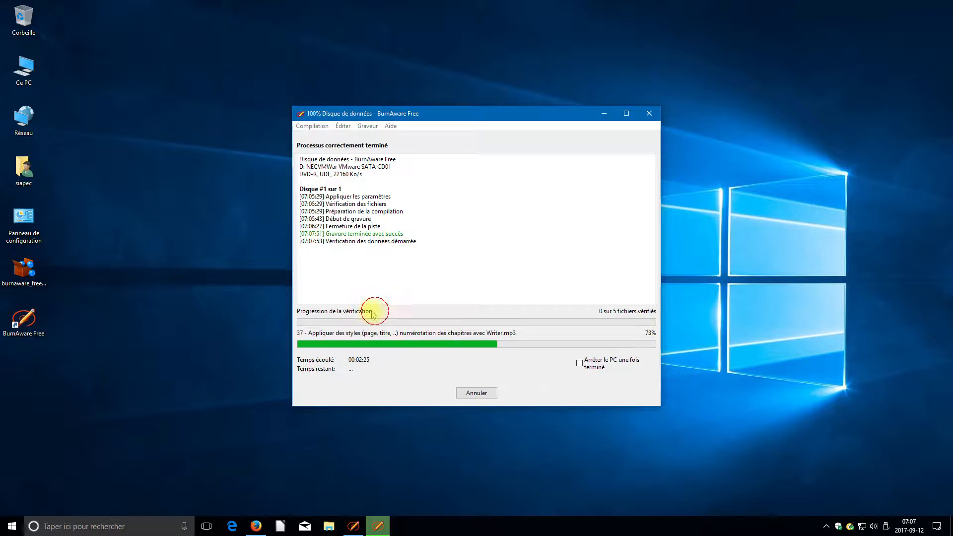
left_click_drag(325, 241, 420, 242)
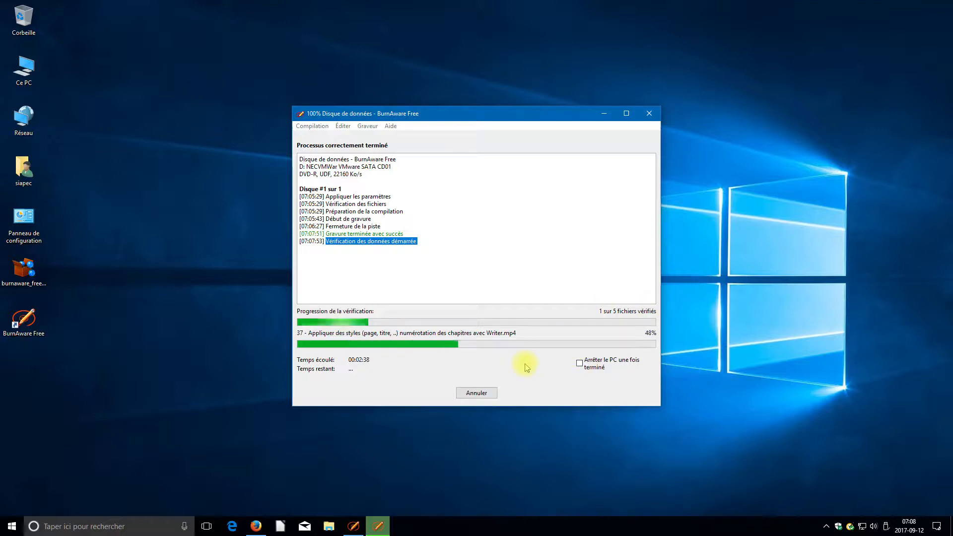
left_click(437, 277)
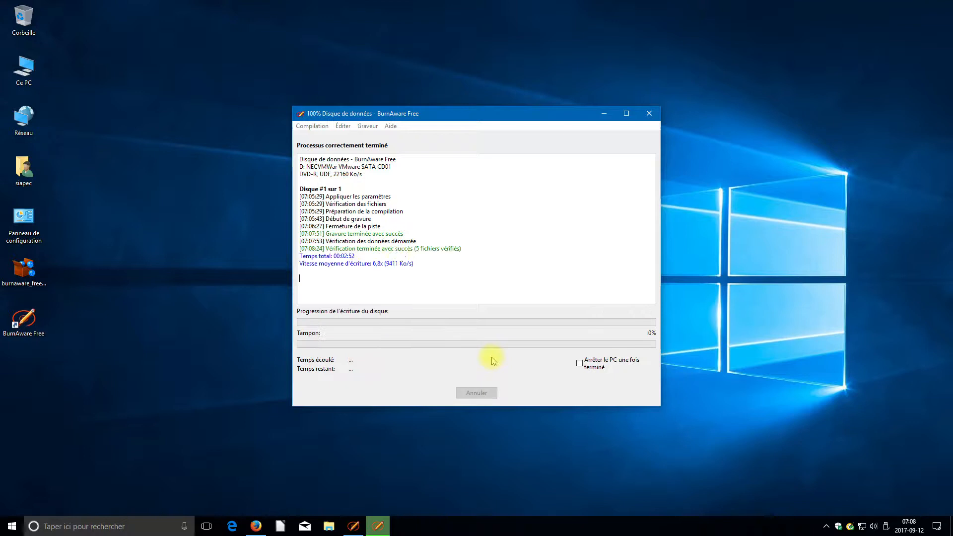
left_click(505, 278)
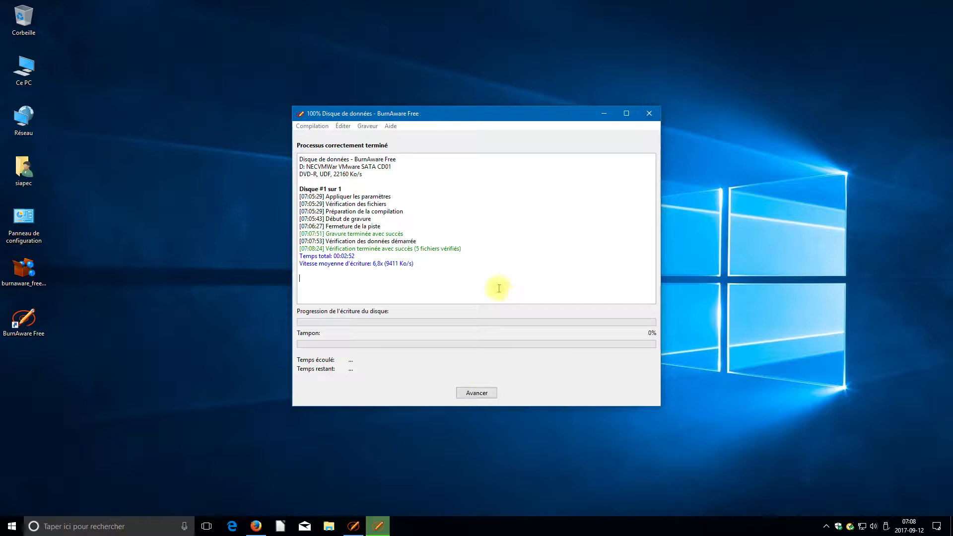
left_click(491, 393)
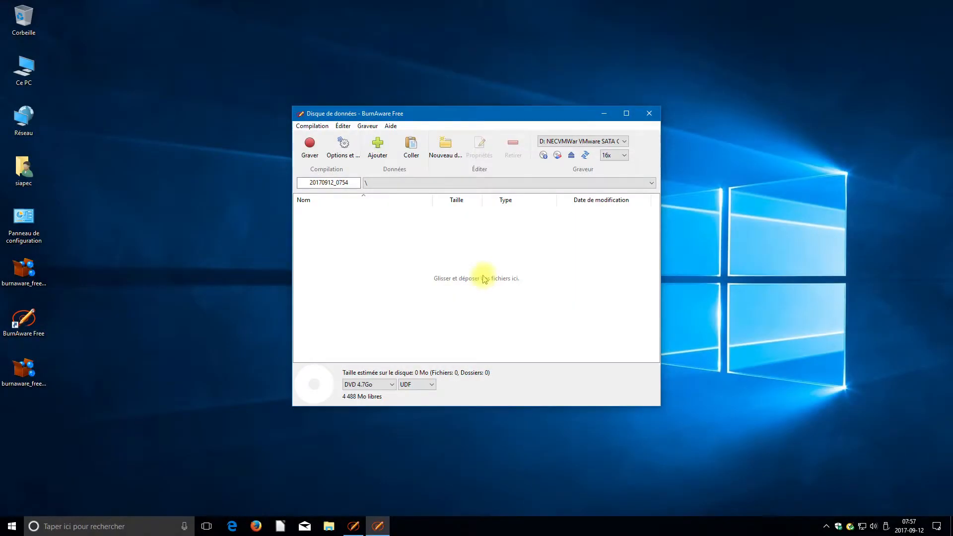
Step: Examine the write speeds offered for the burner
left_click(618, 155)
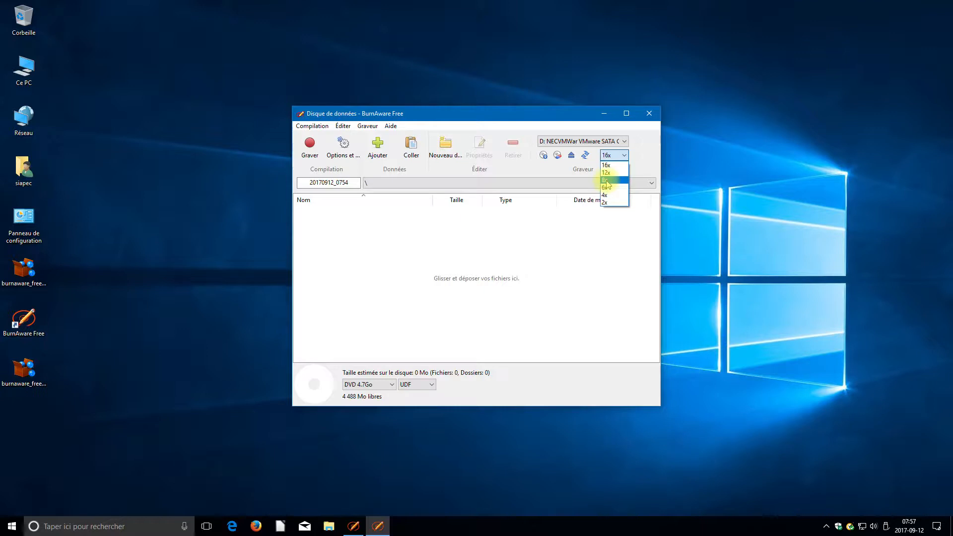
left_click(546, 173)
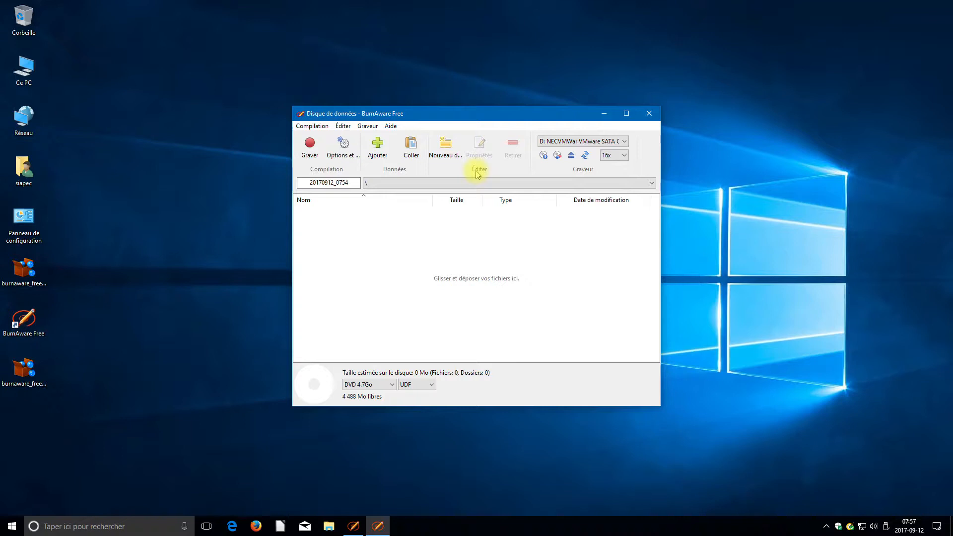
Step: Create two new folders, Documents and Programme, in the root of the data compilation
left_click(455, 148)
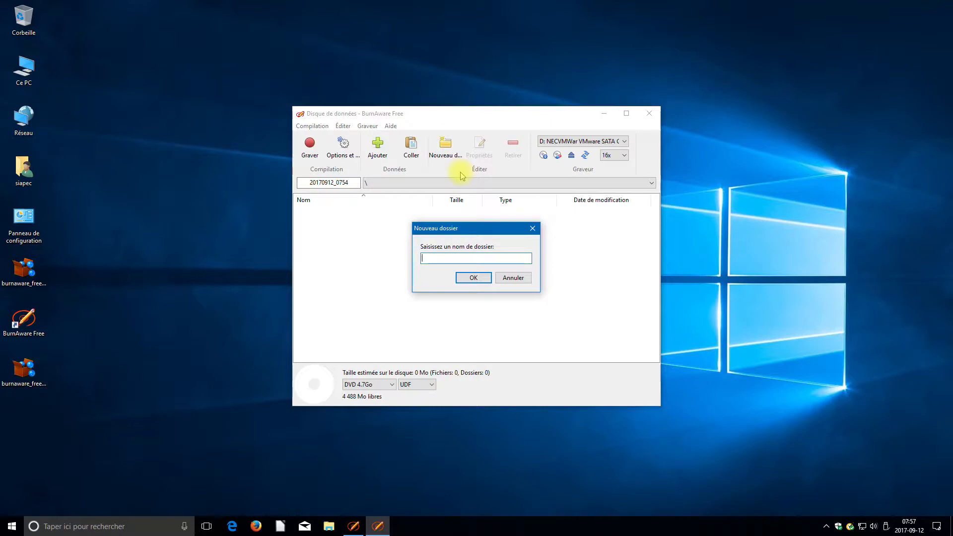
type("dossie")
key("BackSpace")
key("BackSpace")
key("BackSpace")
key("BackSpace")
key("BackSpace")
key("BackSpace")
type("Documents")
key("Return")
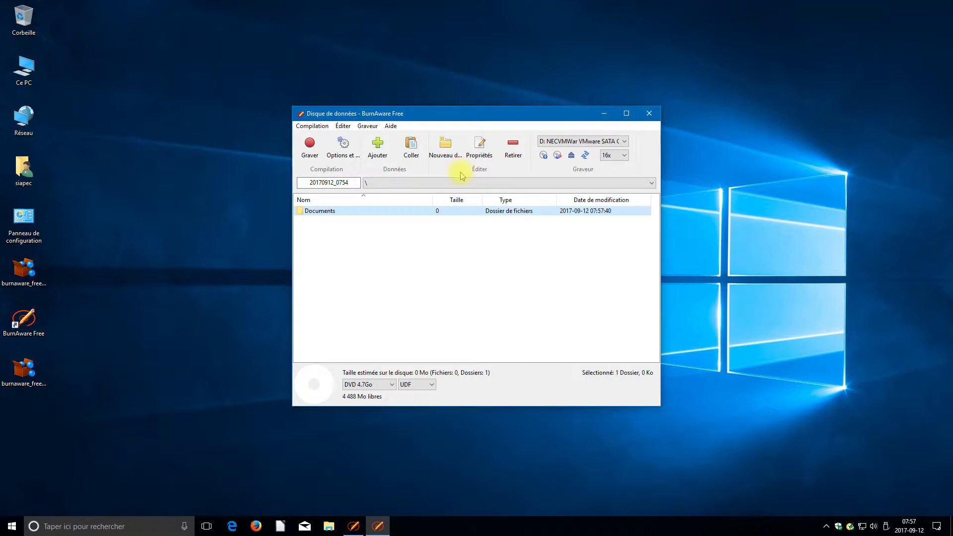
left_click(446, 144)
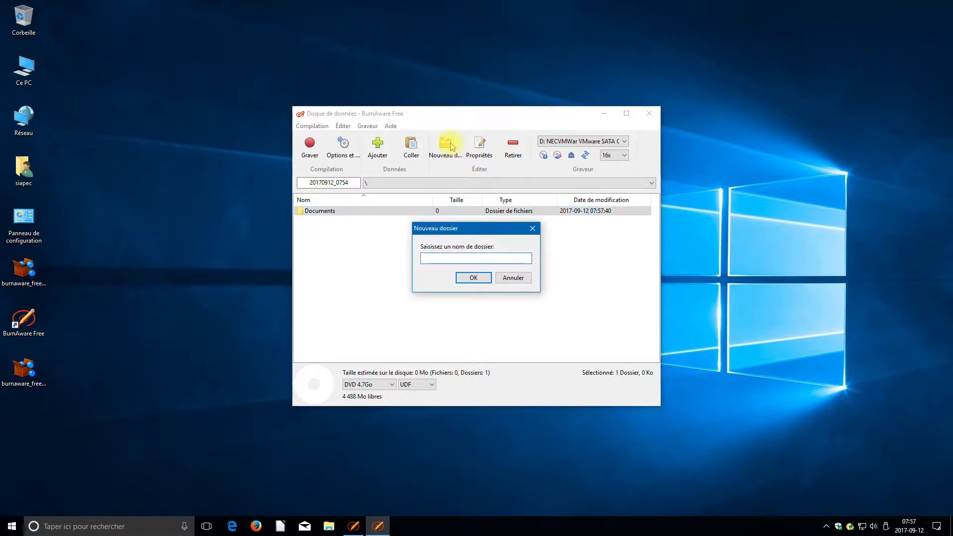
type("Programme")
key("Return")
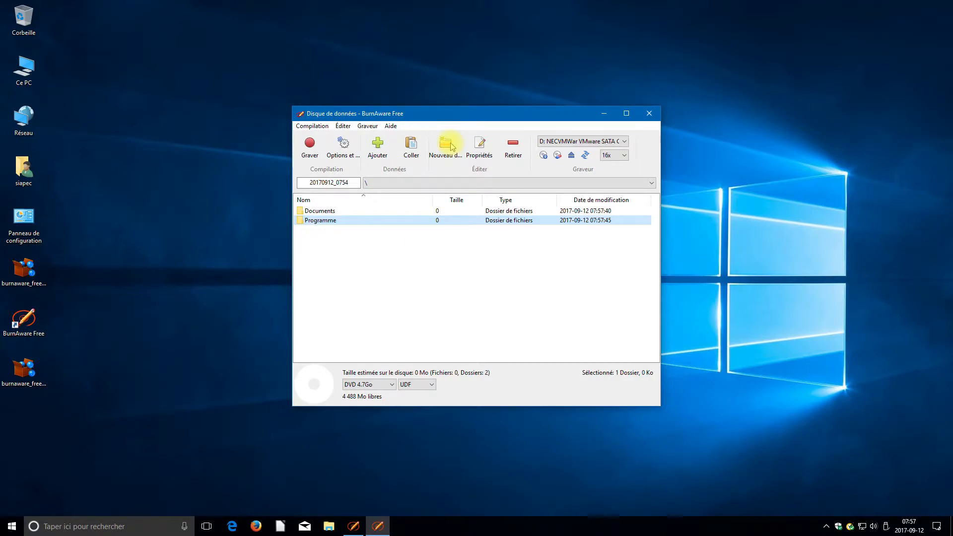
Step: Add Atelier, Barre Standard, Chapitre backup and Chapitre from the PCEIM folder to the compilation's Documents folder
double_click(323, 212)
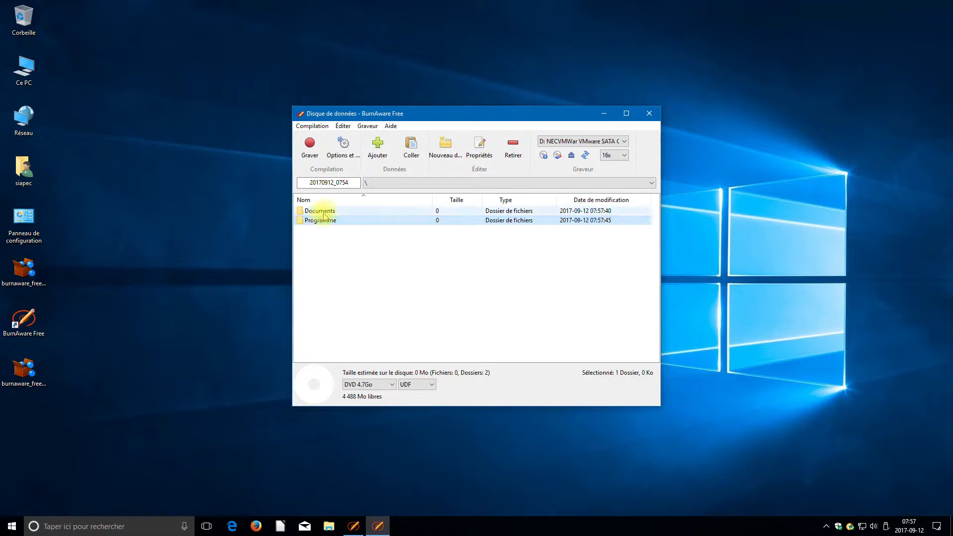
left_click(377, 146)
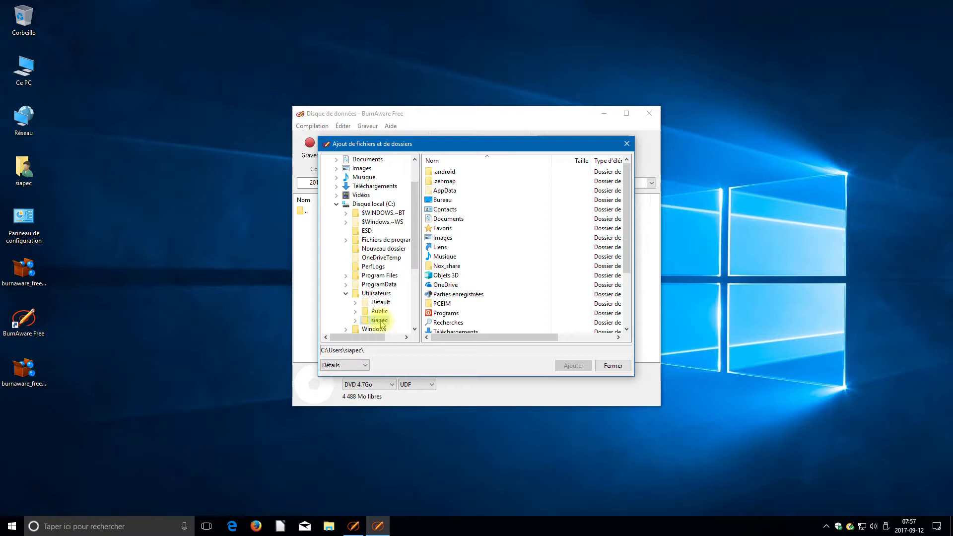
left_click(355, 320)
left_click(398, 294)
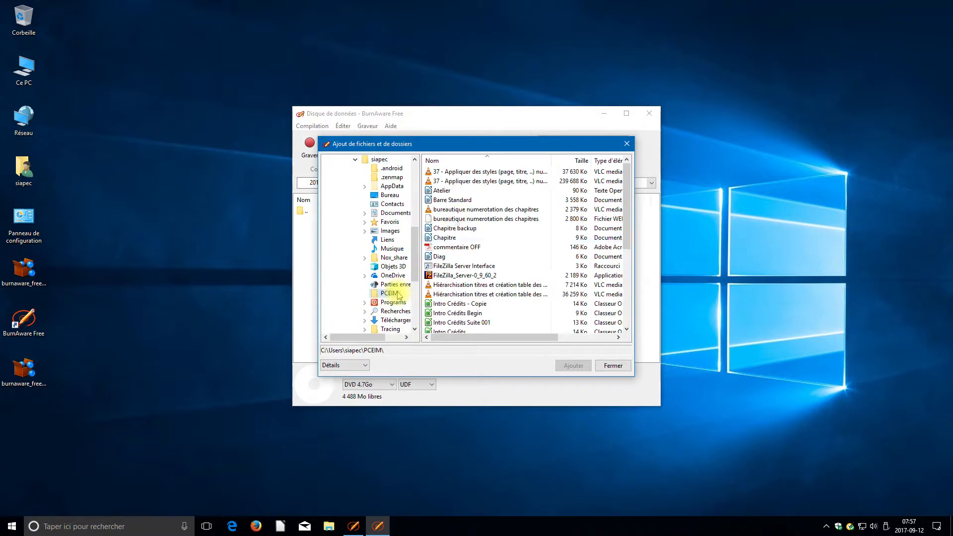
left_click(450, 190)
left_click(452, 200, "ctrl")
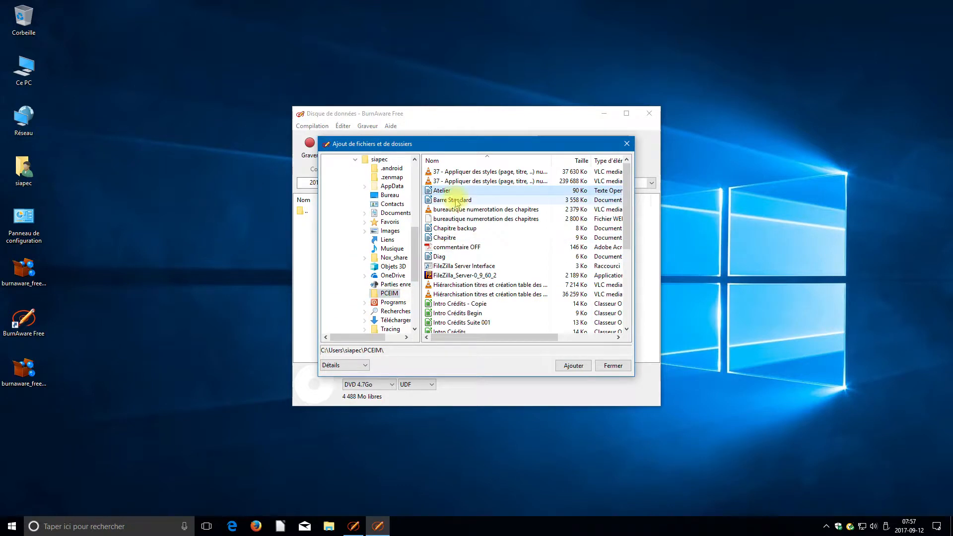
left_click(454, 229, "ctrl")
left_click(446, 238, "ctrl")
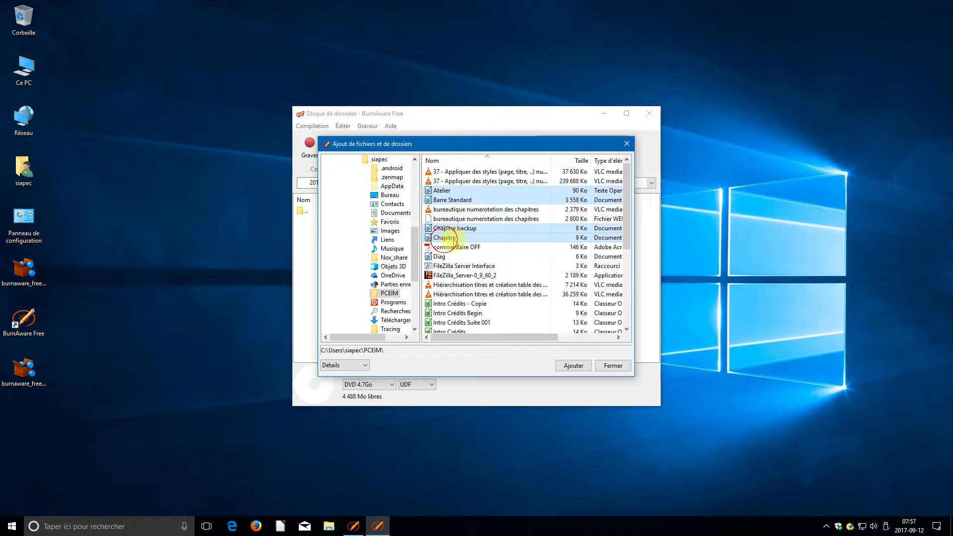
left_click(573, 365)
left_click_drag(489, 151, 663, 150)
left_click(787, 366)
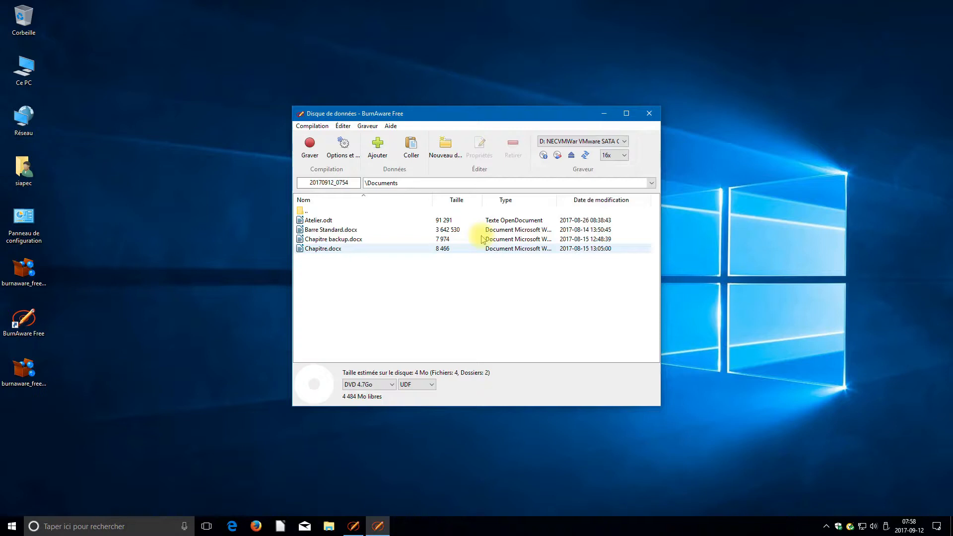
Step: Add FileZilla_Server-0_9_60_2 and npp.7.5.1.Installer from PCEIM to the compilation's Programme folder
double_click(314, 212)
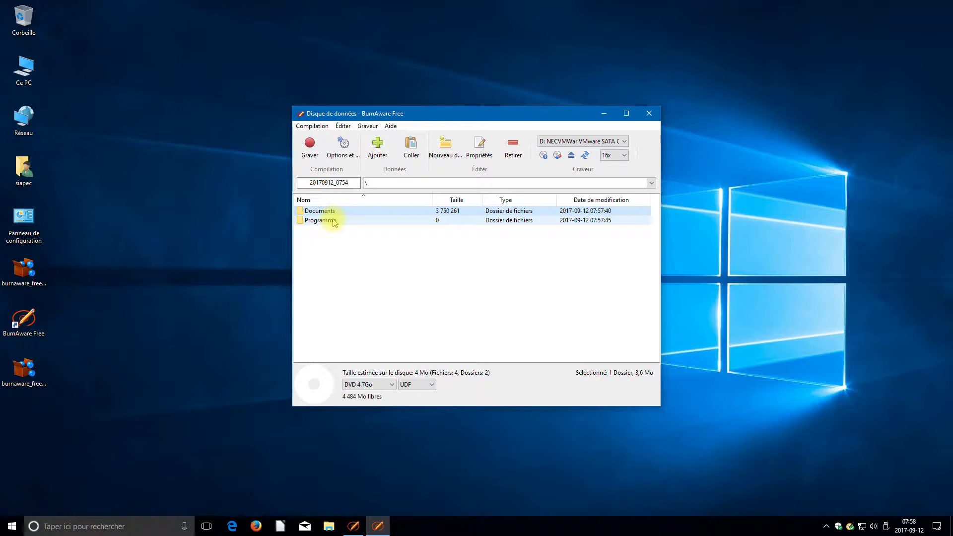
double_click(333, 221)
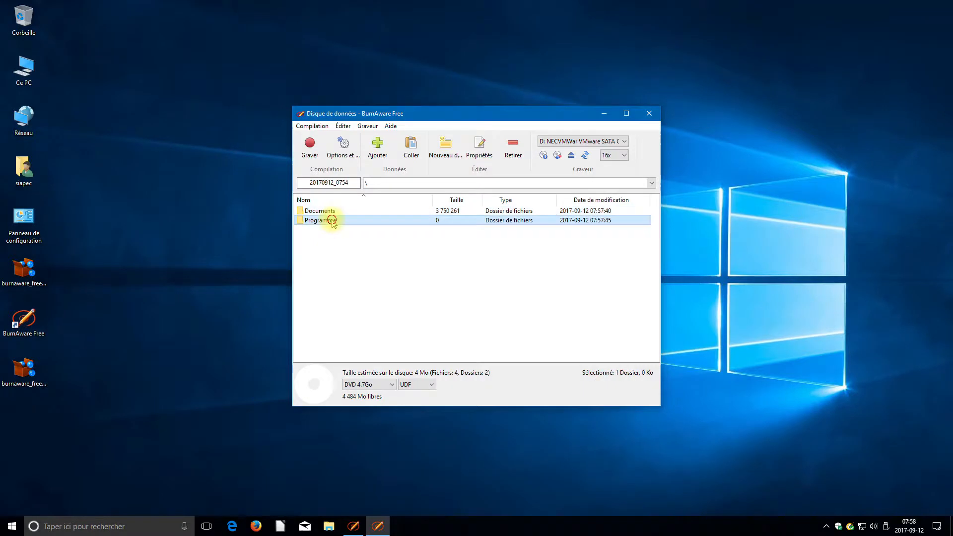
left_click(376, 148)
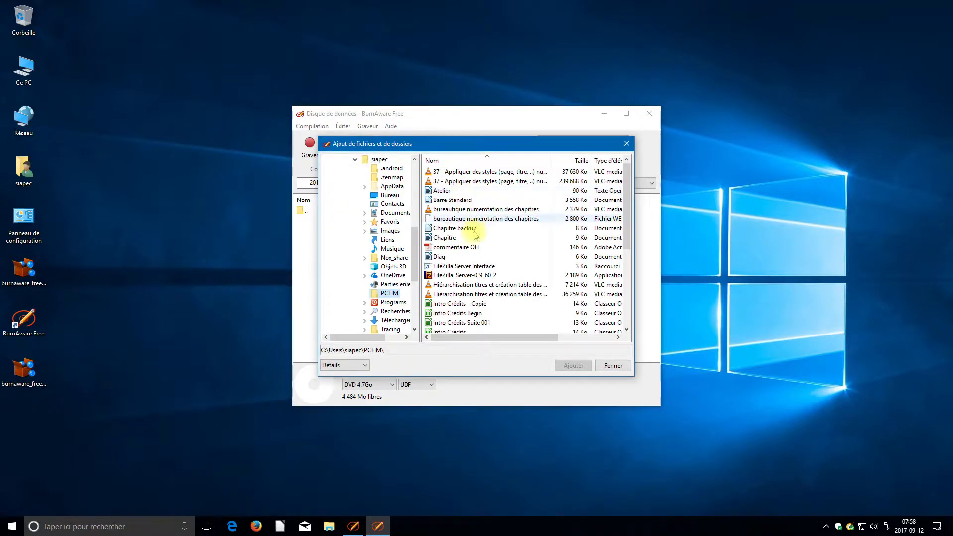
left_click(457, 279)
scroll(496, 265, "down", 5)
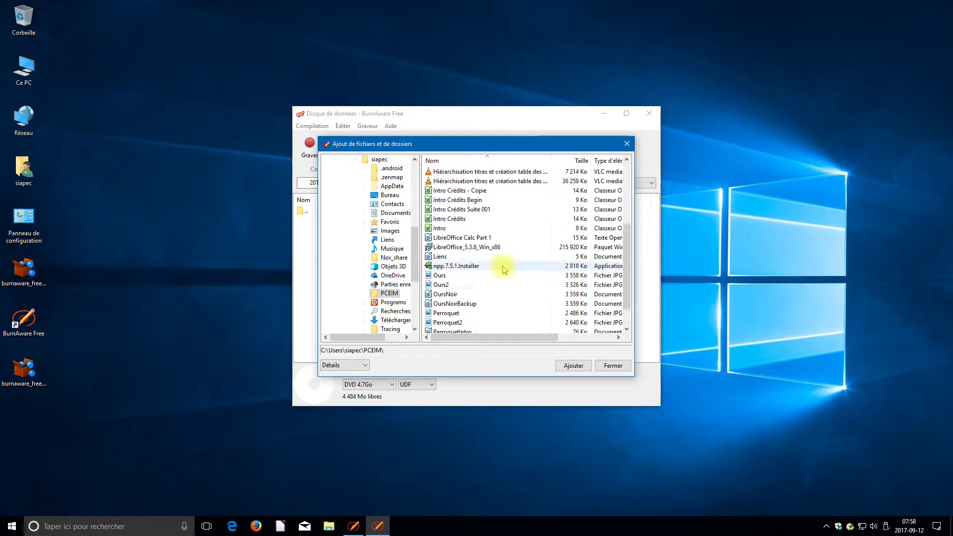
left_click(466, 239)
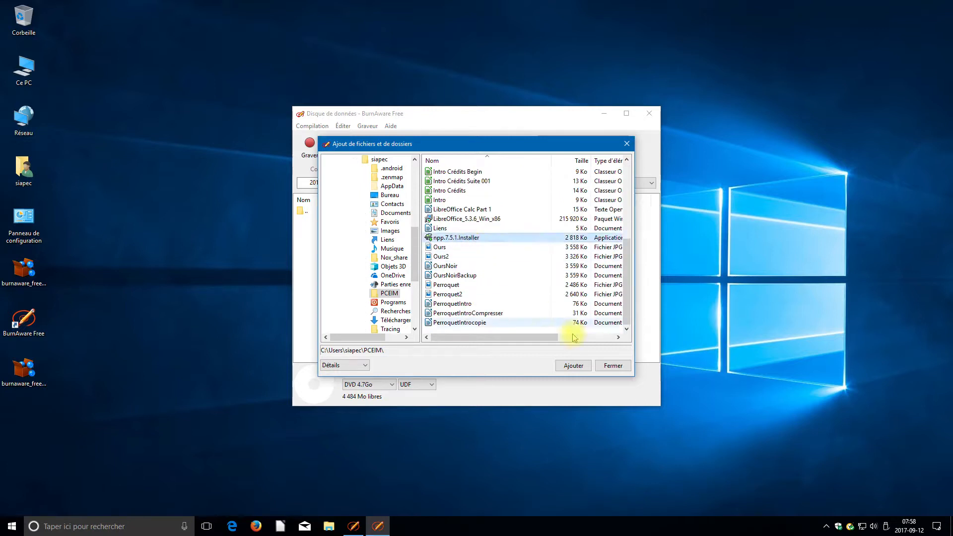
left_click(573, 366)
left_click(613, 365)
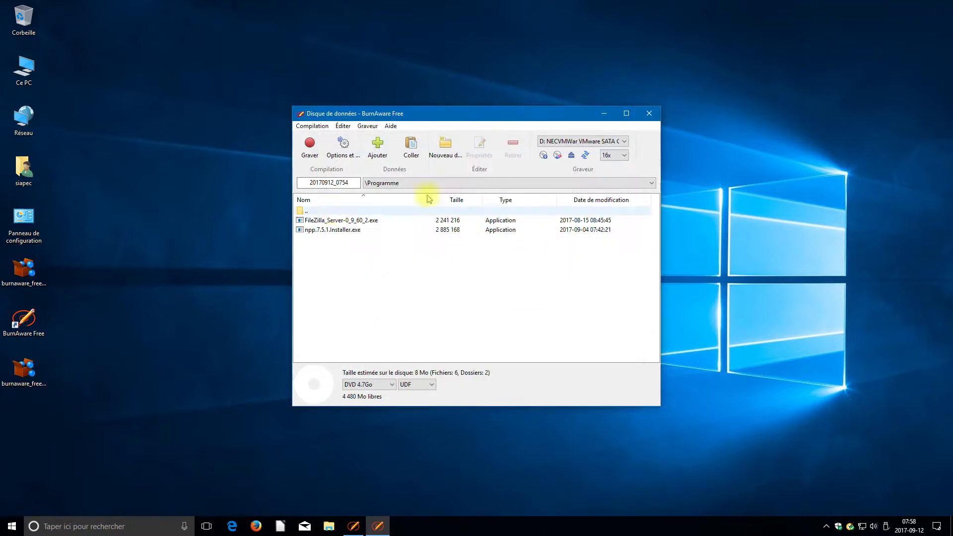
Step: Remove Chapitre backup.docx from the compilation's Documents folder
double_click(329, 211)
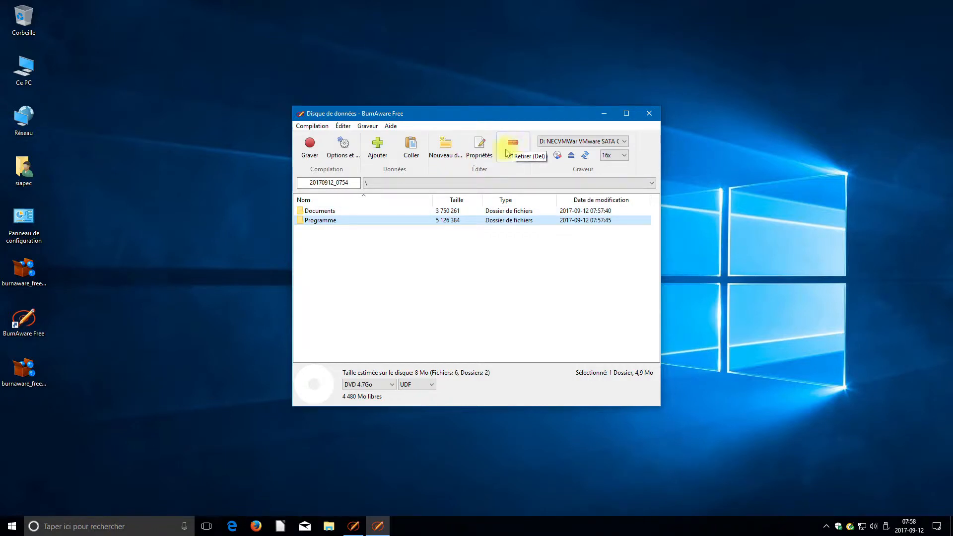
double_click(320, 211)
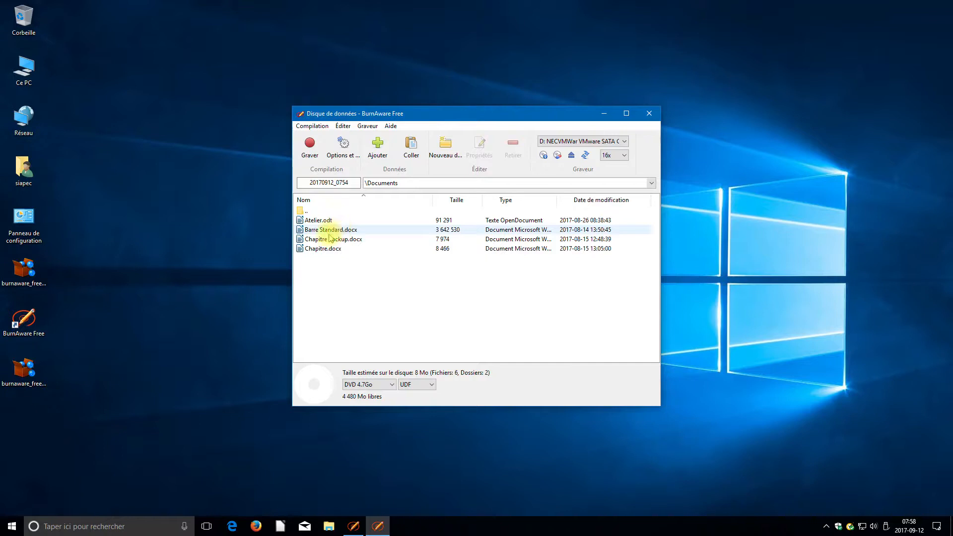
left_click(328, 249)
left_click(332, 241)
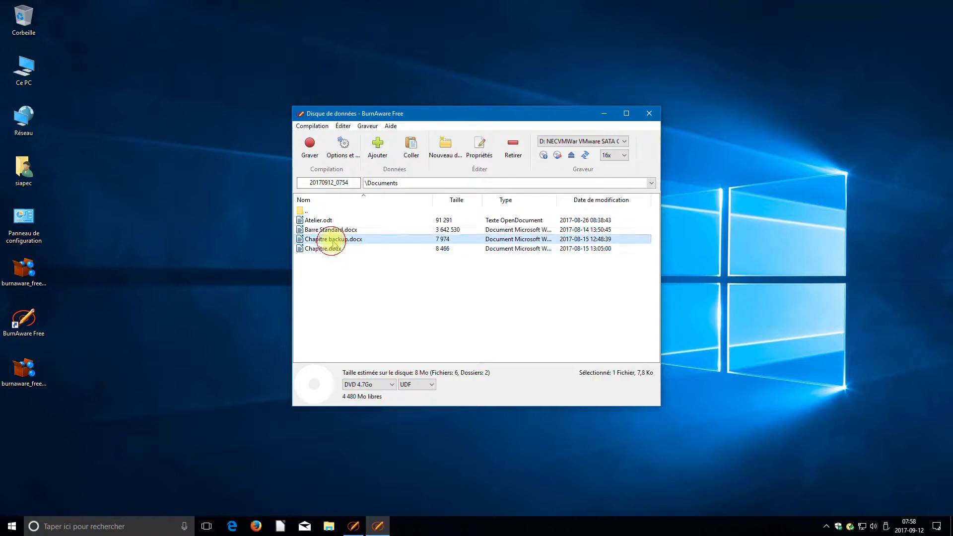
left_click(516, 150)
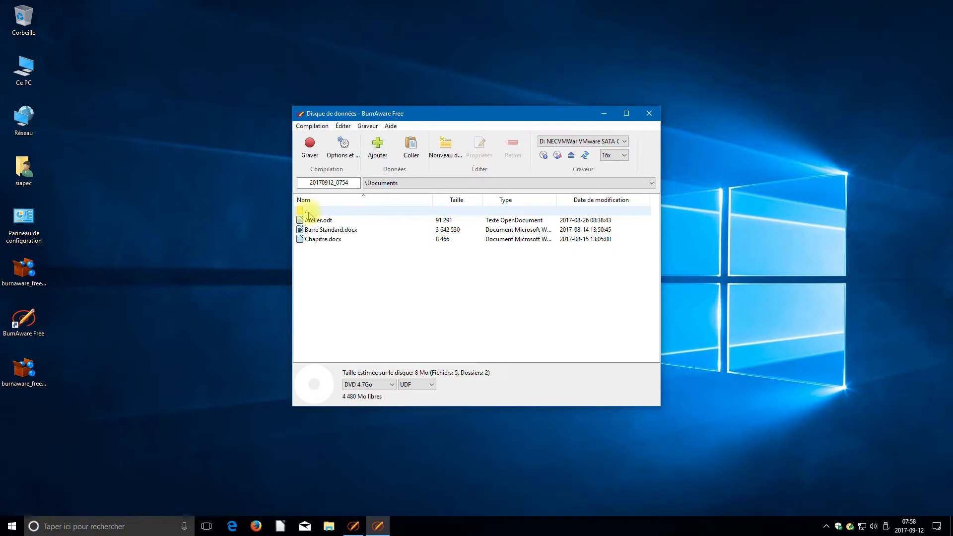
Step: Return to the compilation's root and add the lower burnaware_free installer from the desktop to it
double_click(309, 212)
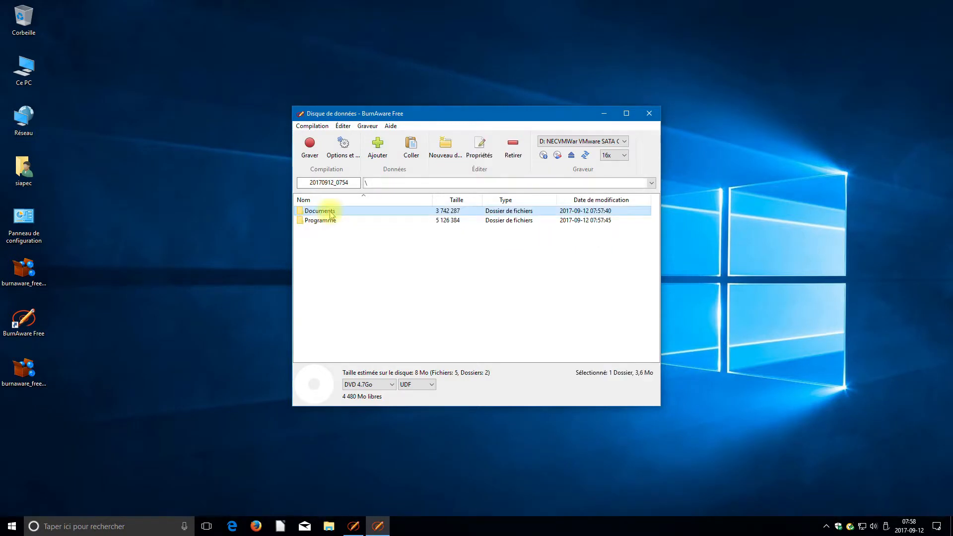
left_click(352, 253)
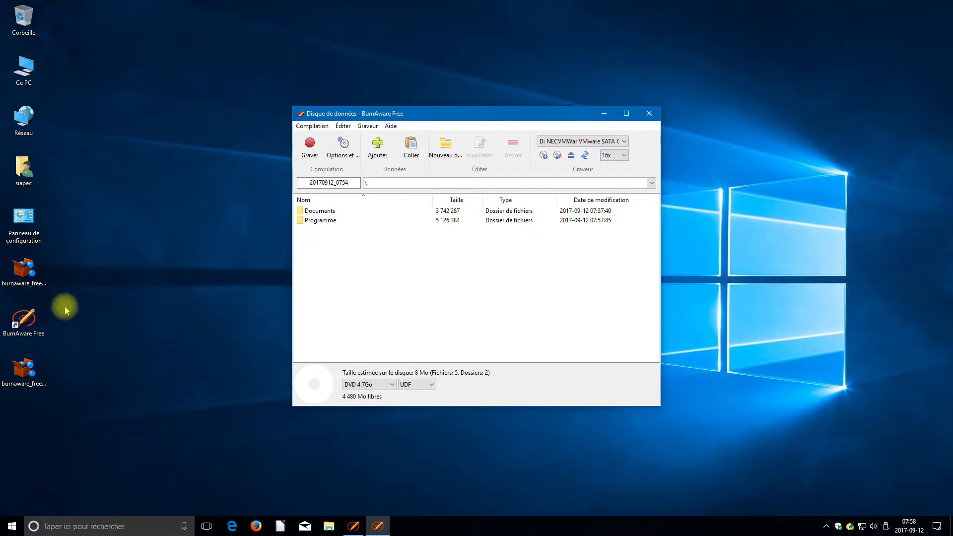
left_click(19, 377)
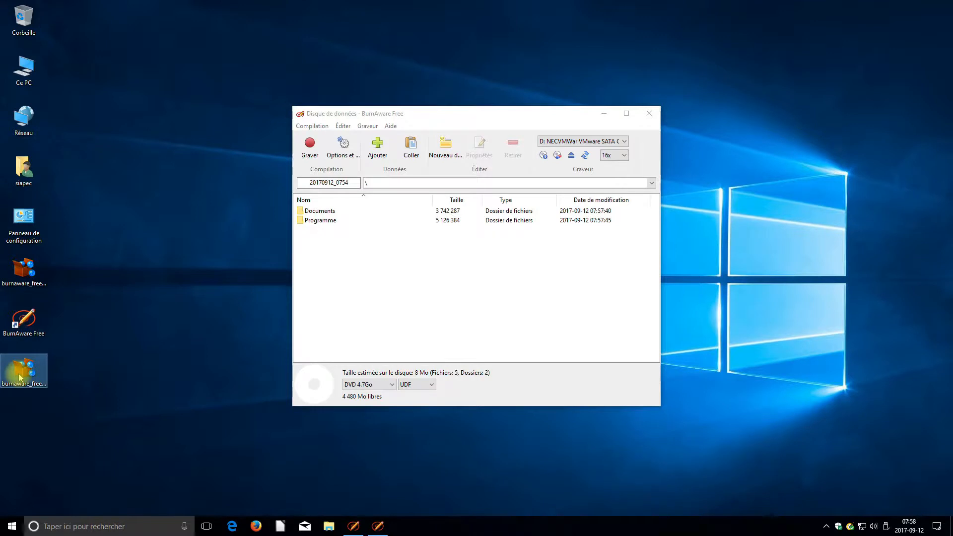
left_click_drag(20, 377, 348, 259)
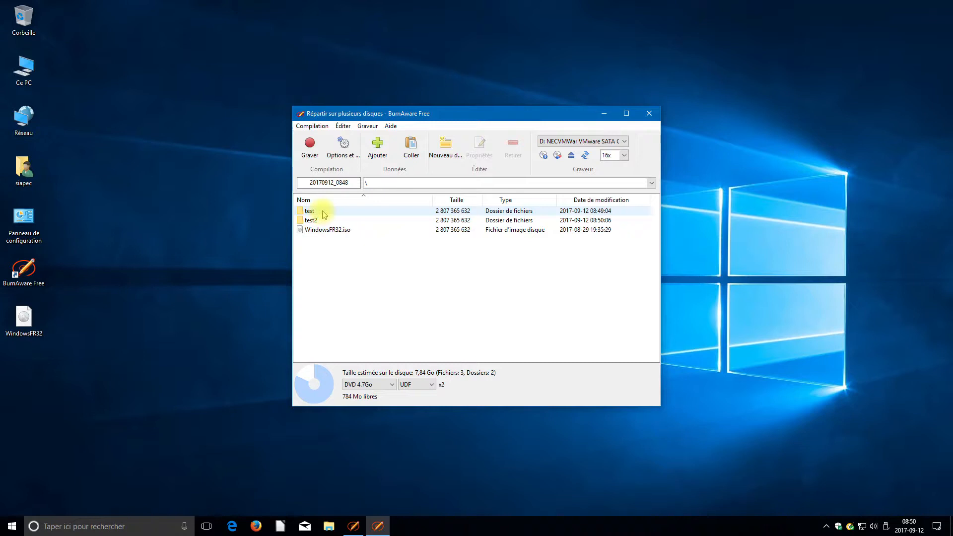
Step: Inspect the contents of the test and test2 folders in the compilation spread over several discs
double_click(322, 213)
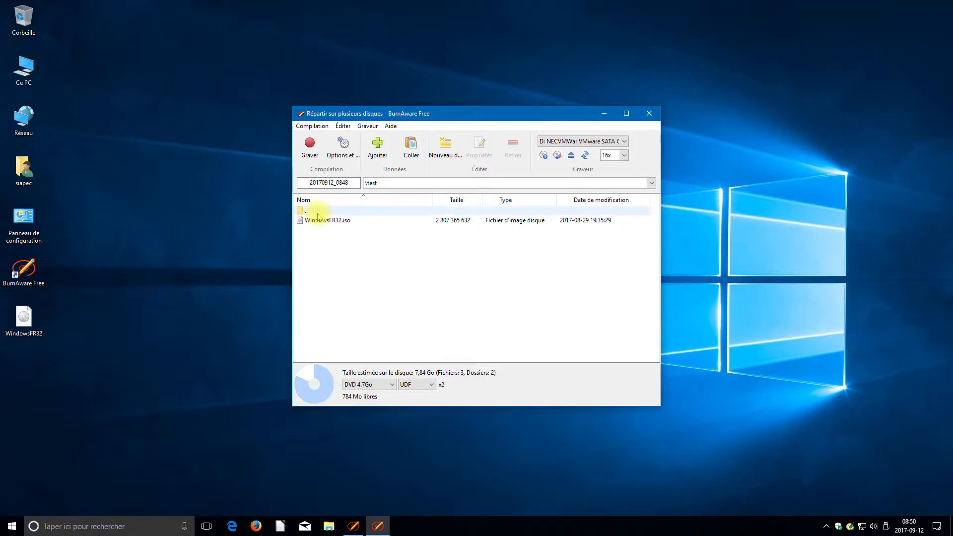
double_click(316, 211)
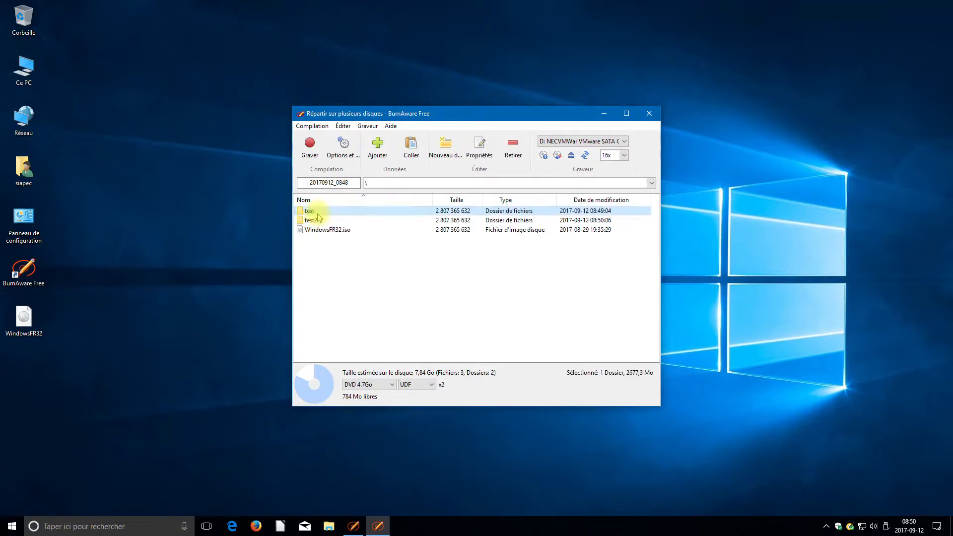
double_click(320, 220)
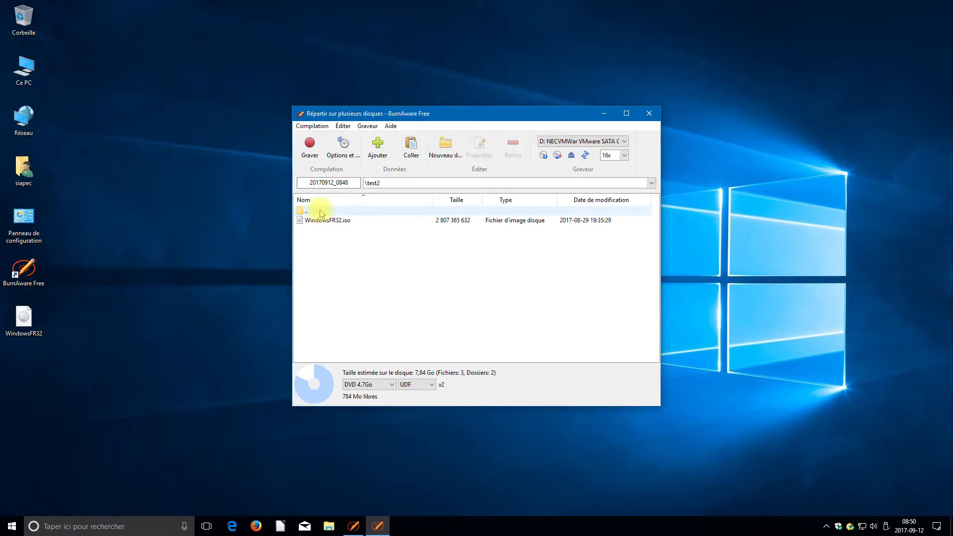
double_click(322, 213)
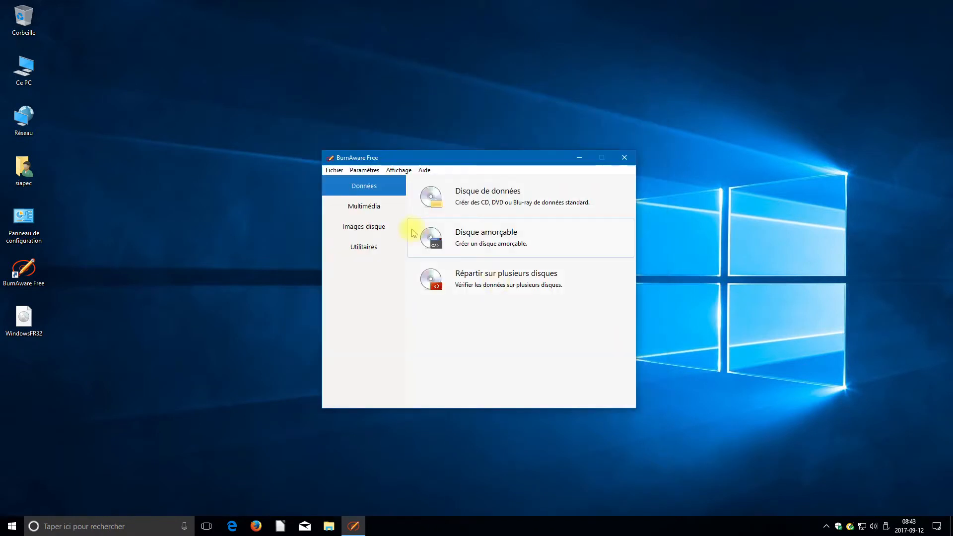
Step: Review the functions offered in the Multimédia and Images disque categories
left_click(385, 208)
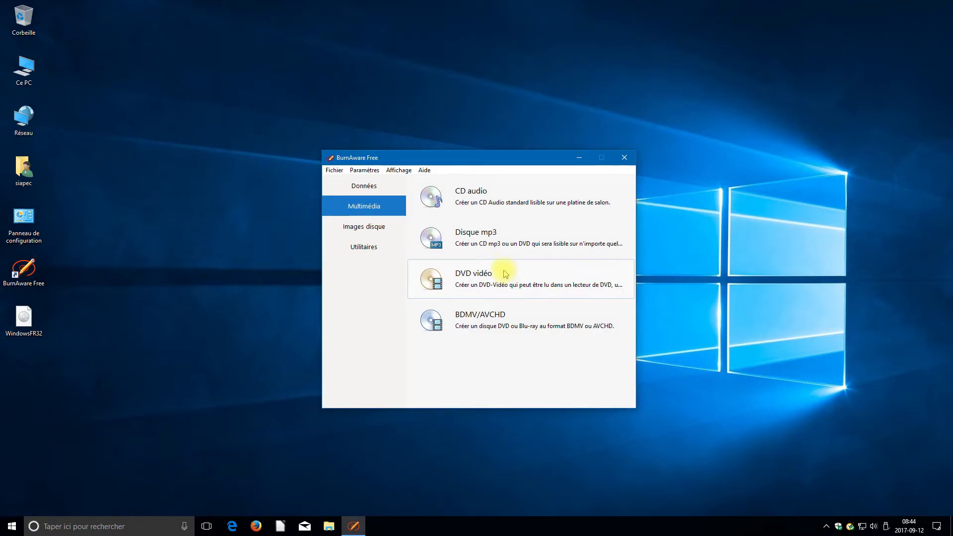
left_click(371, 226)
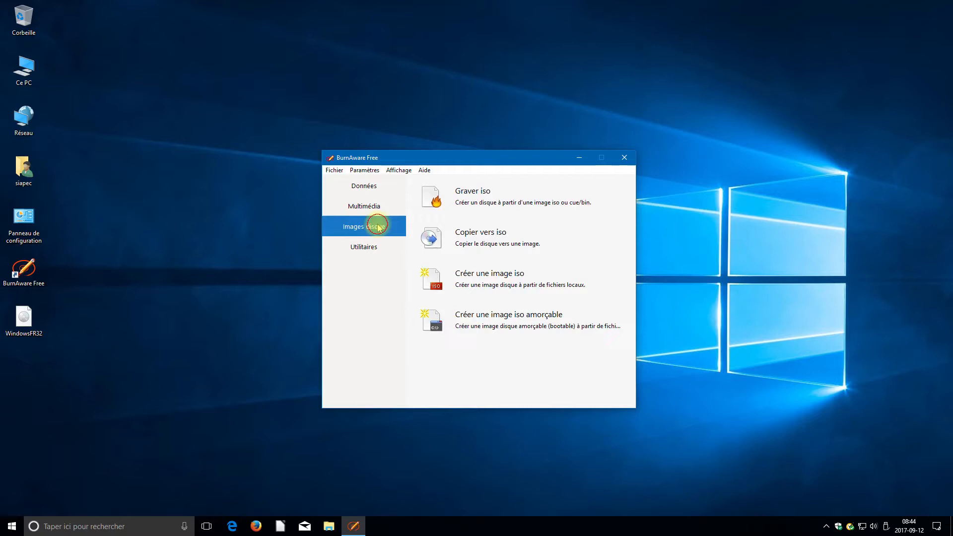
Step: Load WindowsFR32 from the desktop as the image in Graver iso, and close the function without burning
left_click(471, 197)
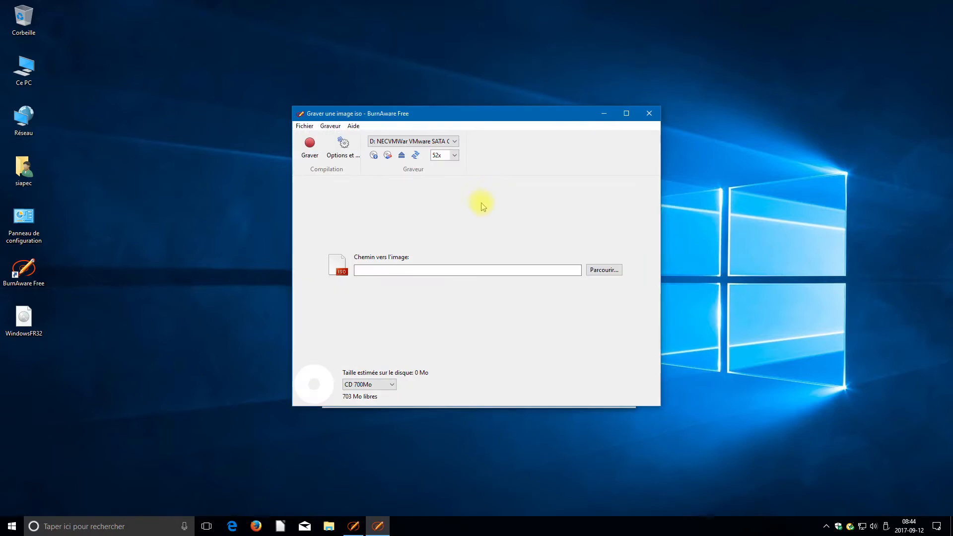
left_click(603, 271)
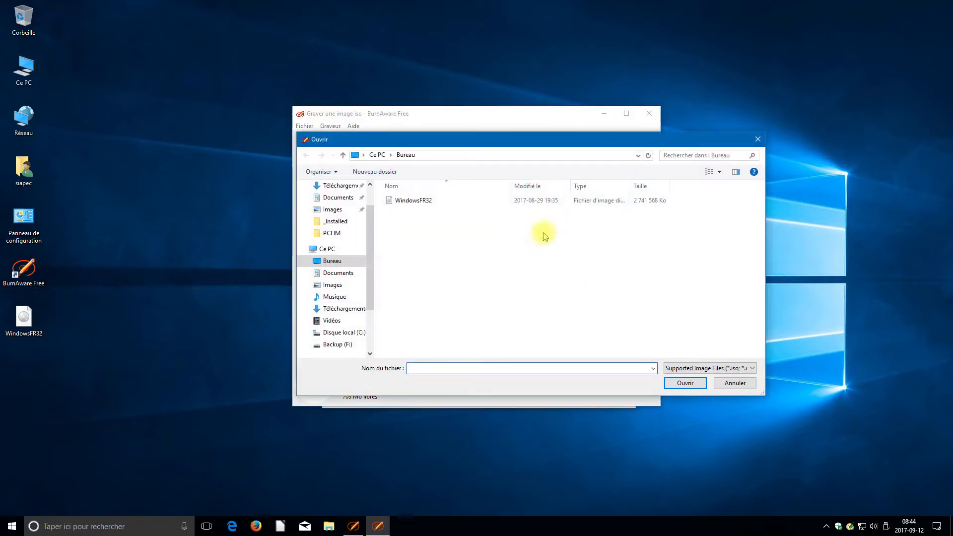
left_click(412, 201)
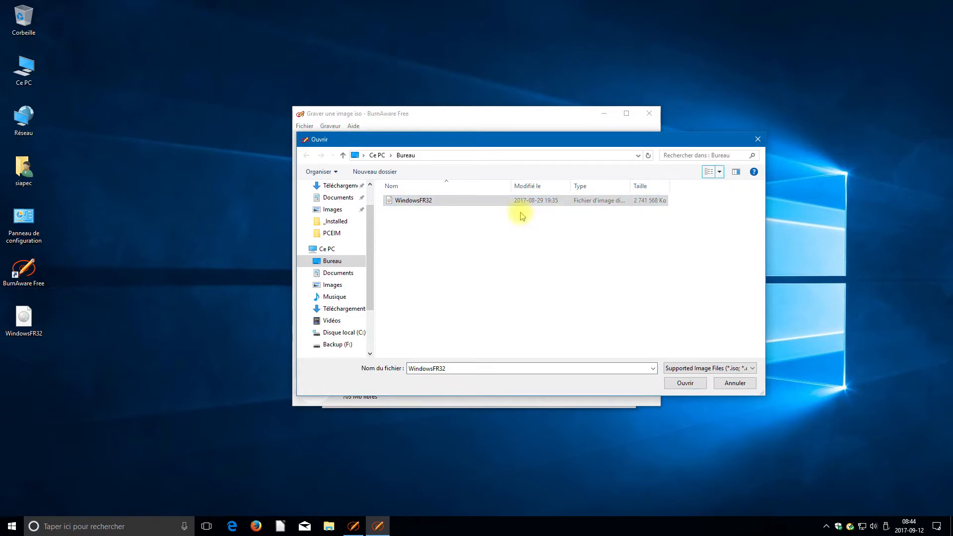
left_click(684, 383)
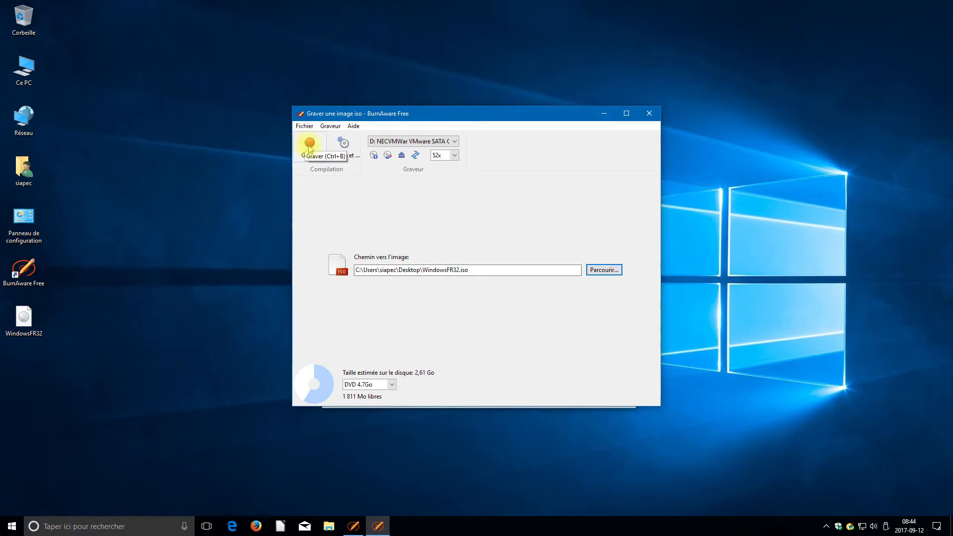
left_click(653, 114)
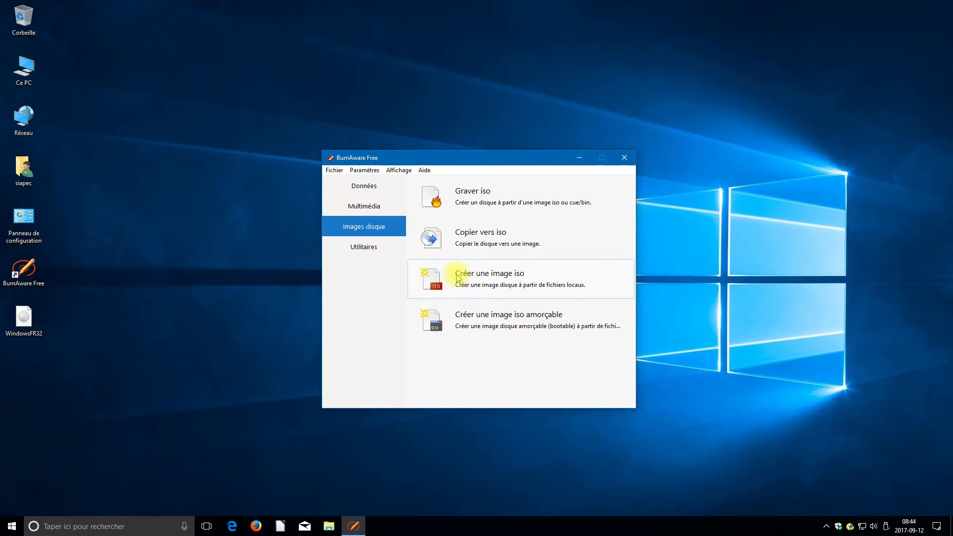
Step: Display the disc functions in the Utilitaires category
left_click(373, 252)
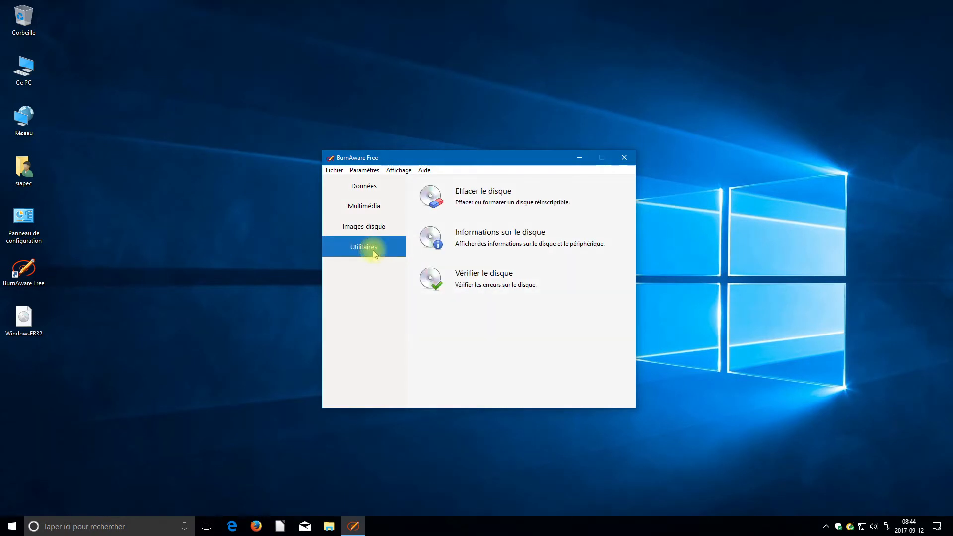